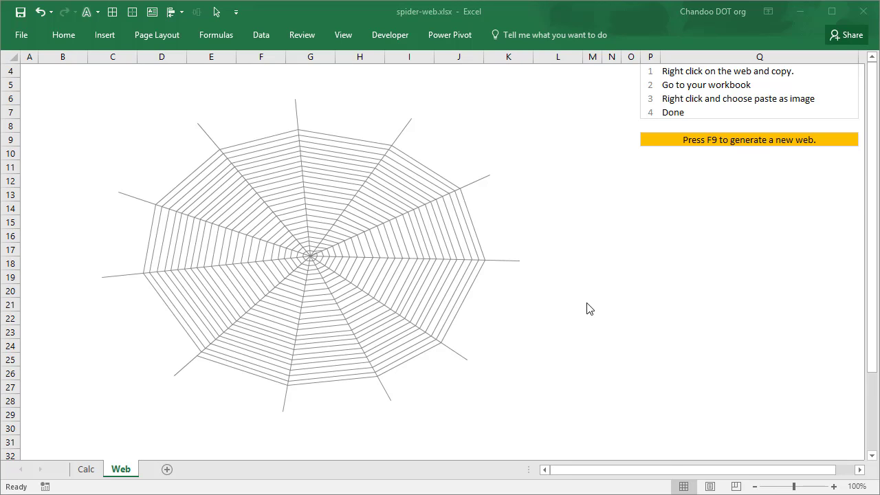
- Recalculate the spider-web.xlsx workbook to generate a new random web on the Web sheet
scroll(587, 310, up, 1)
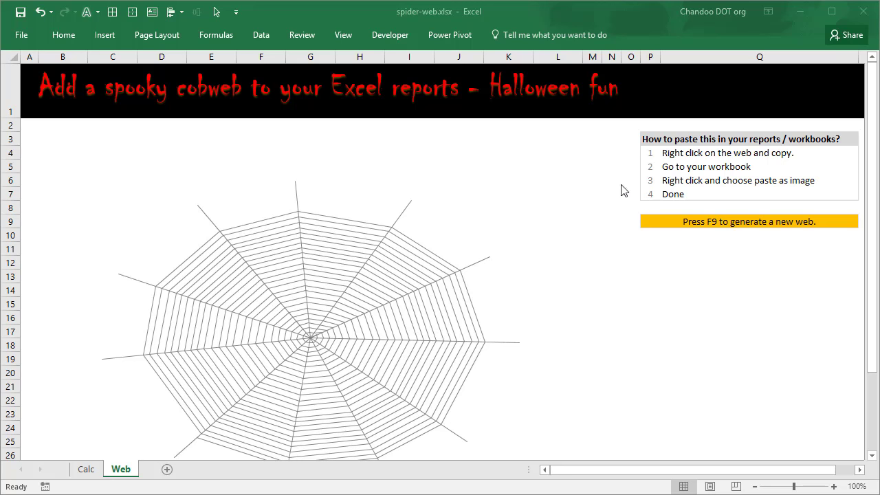
key(alt+Tab)
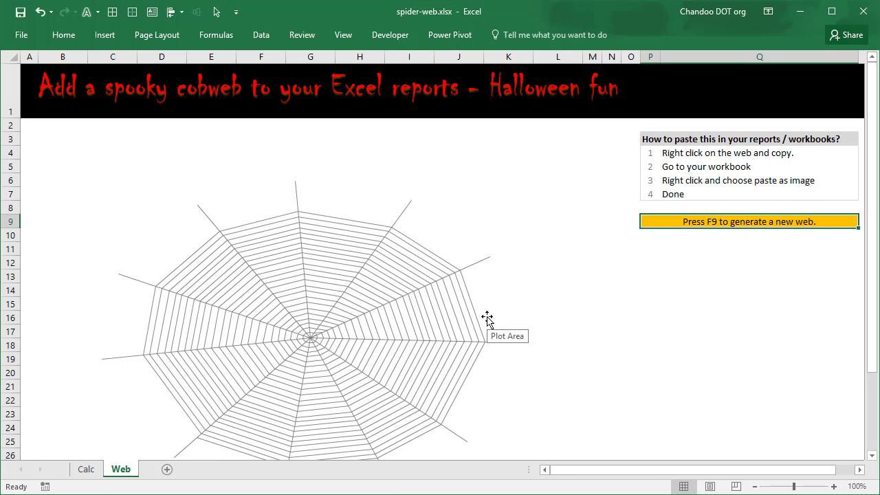
click(681, 318)
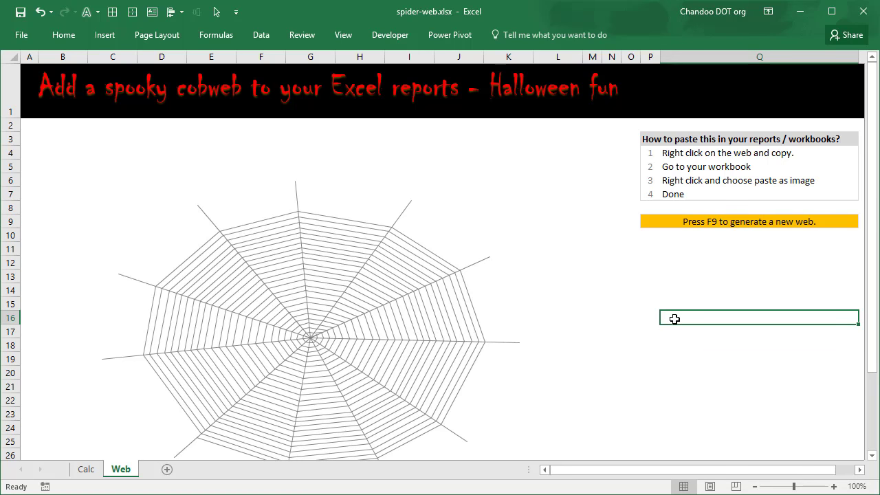
scroll(573, 318, down, 3)
scroll(573, 318, up, 3)
click(211, 43)
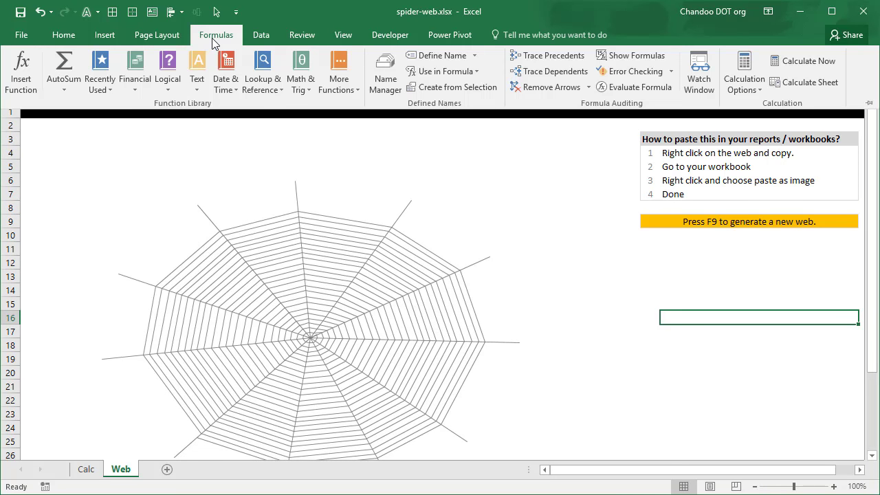
click(801, 60)
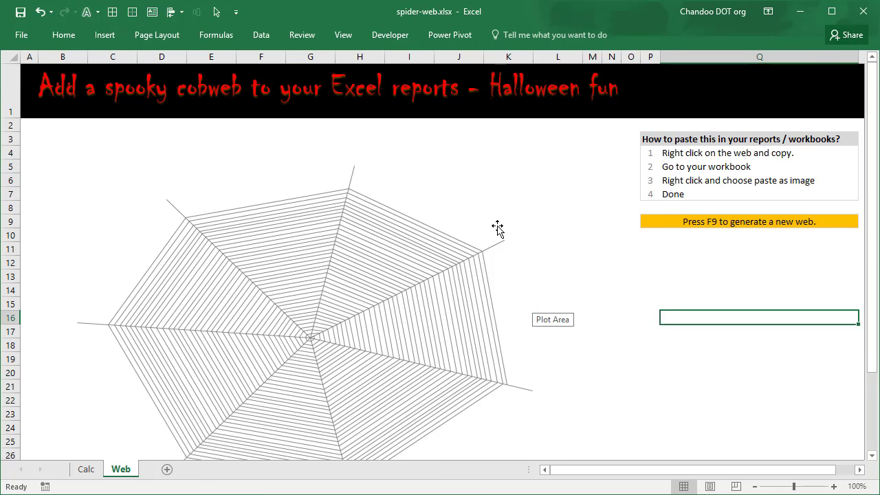
- Select the spider web chart on the Web sheet for copying
click(434, 196)
right_click(403, 193)
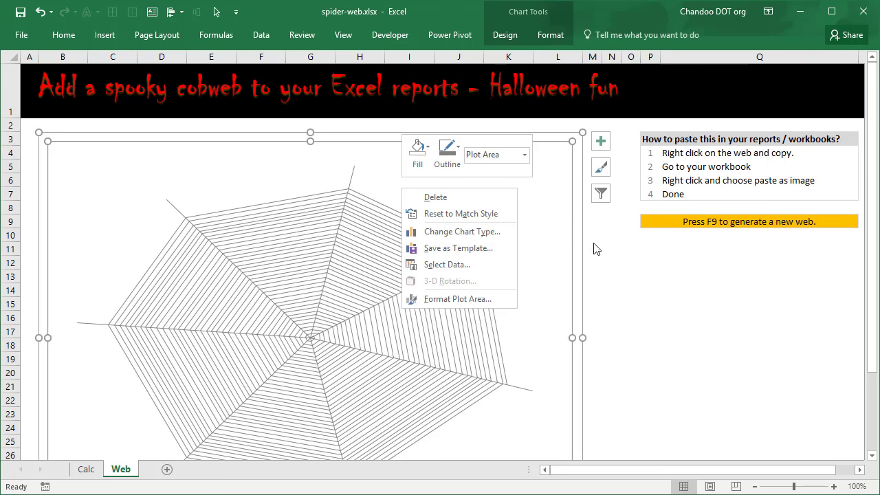
key(Escape)
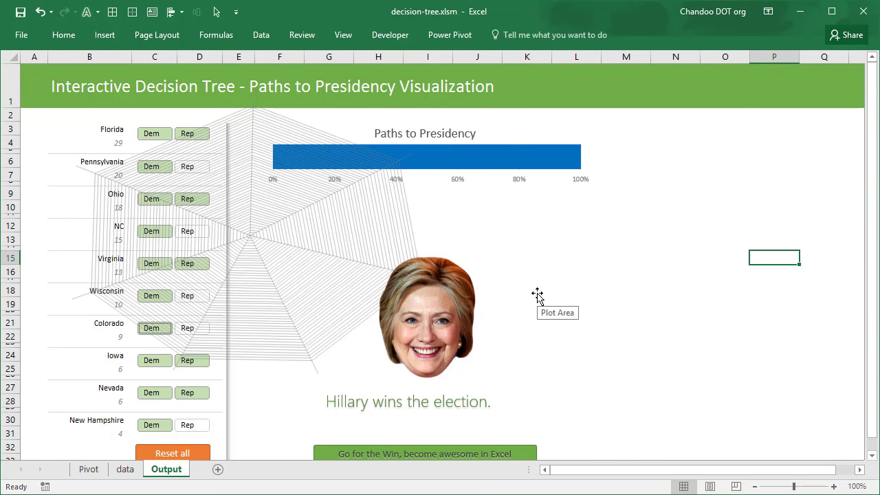
- Crop the web picture on the Output sheet of decision-tree.xlsm inward from its upper-left corner to about the Ohio row
click(275, 209)
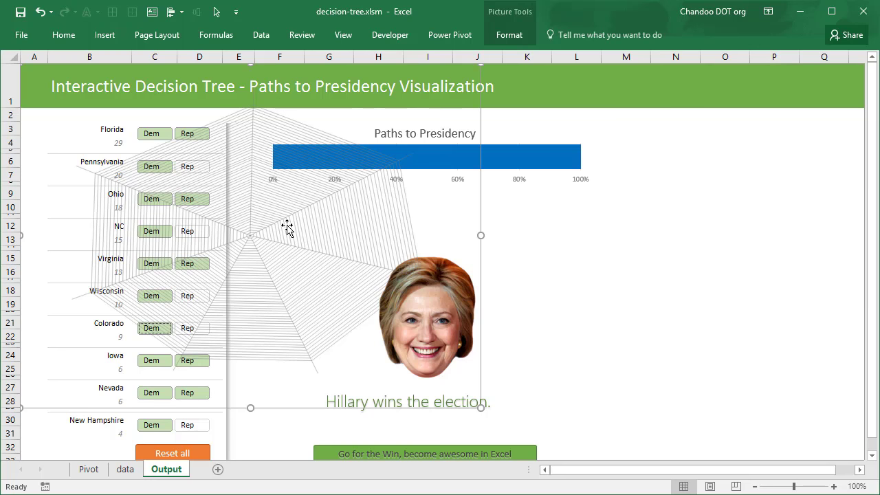
click(685, 312)
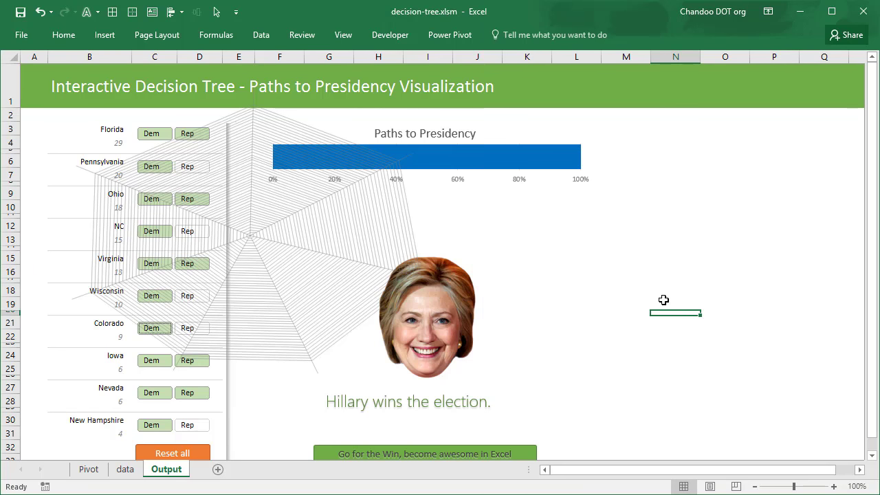
click(368, 242)
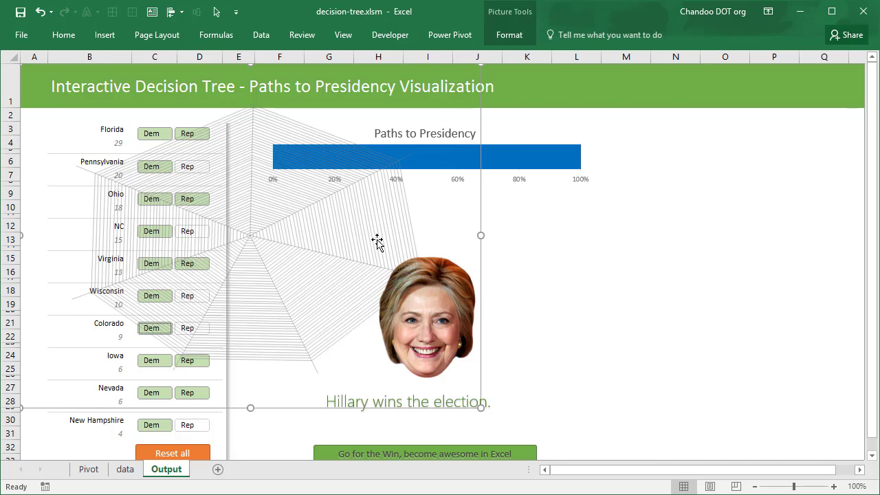
click(506, 37)
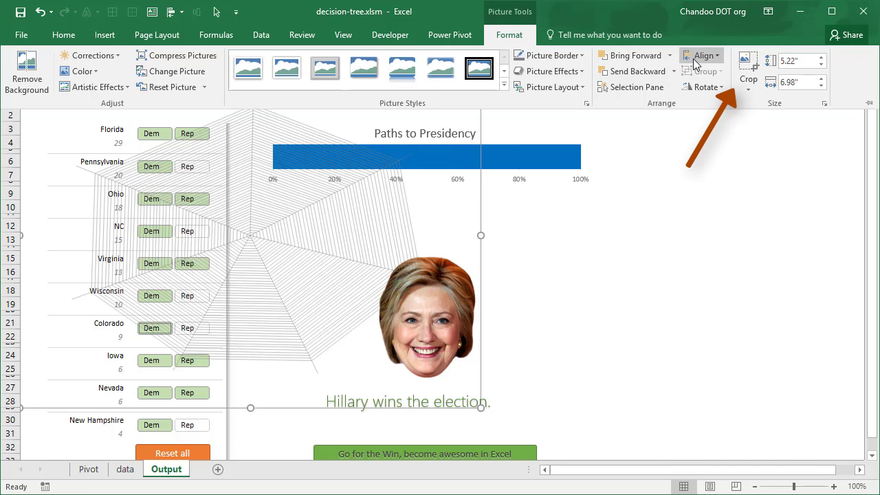
click(742, 66)
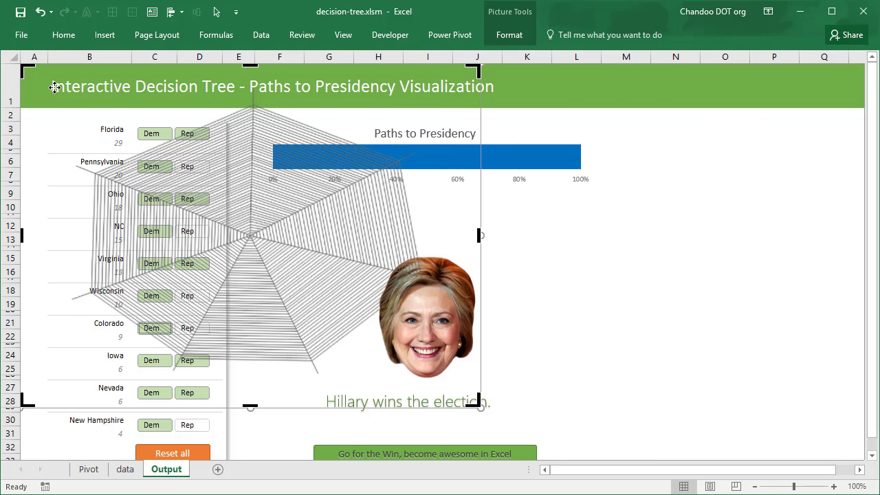
drag(26, 68, 129, 183)
click(543, 281)
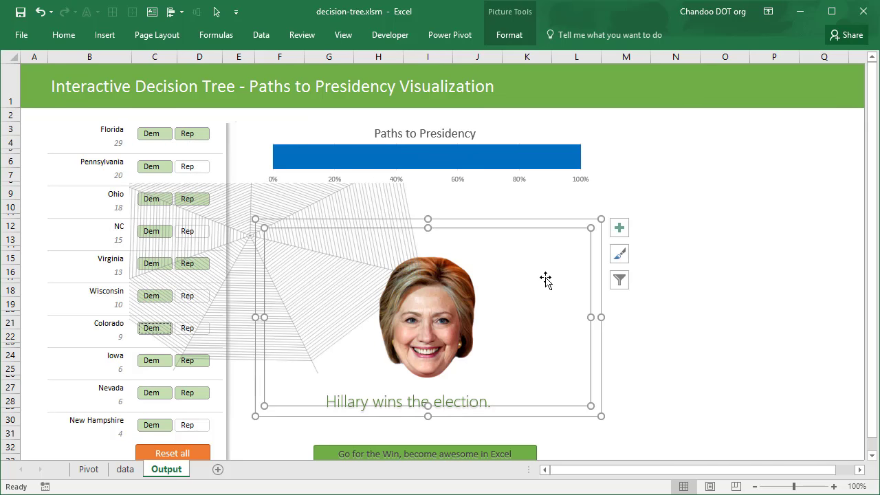
- Move the cropped web picture to the upper-left corner of the Output sheet, over the title banner
click(697, 311)
drag(216, 252, 106, 126)
click(696, 276)
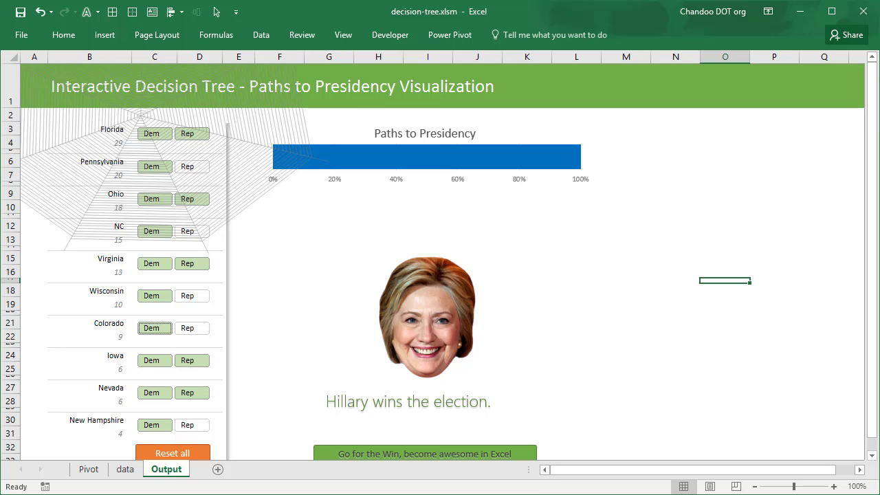
- Switch back to the spider-web.xlsx workbook and recalculate it to produce another random web
click(98, 488)
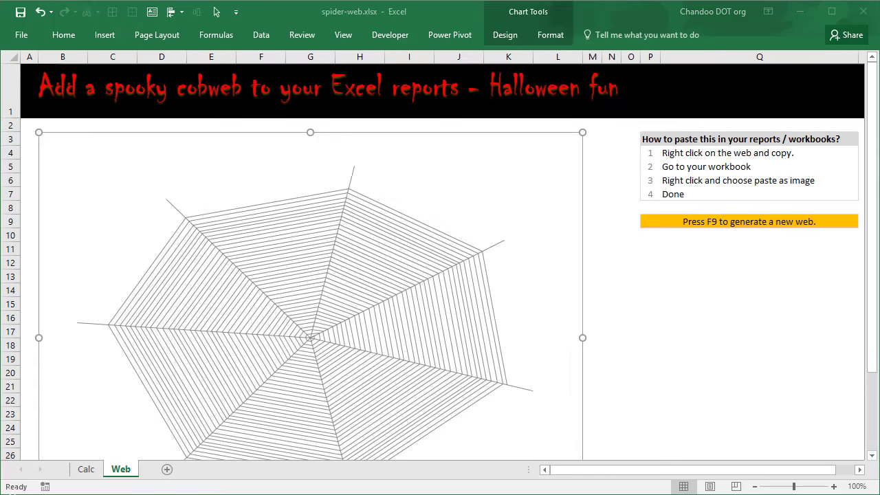
click(667, 339)
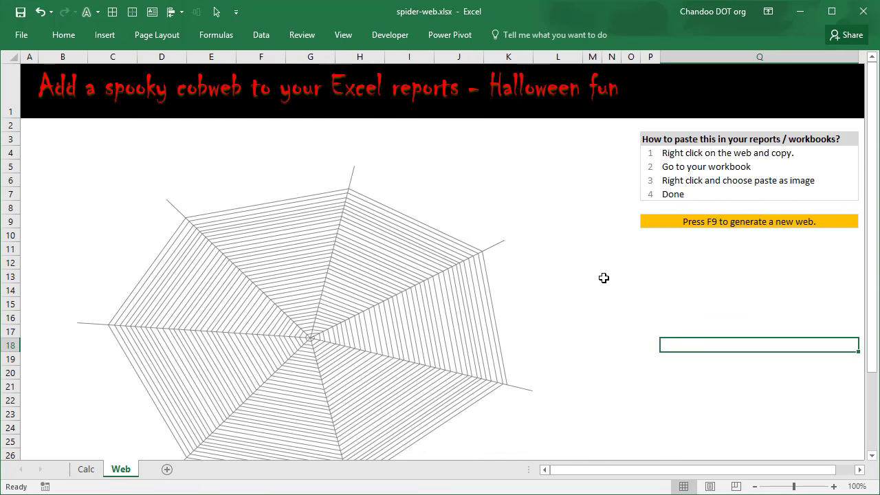
click(218, 34)
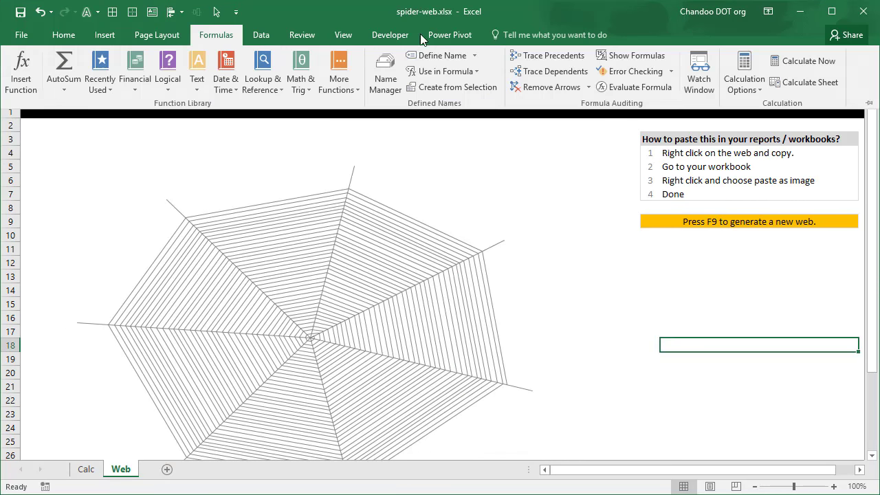
click(797, 61)
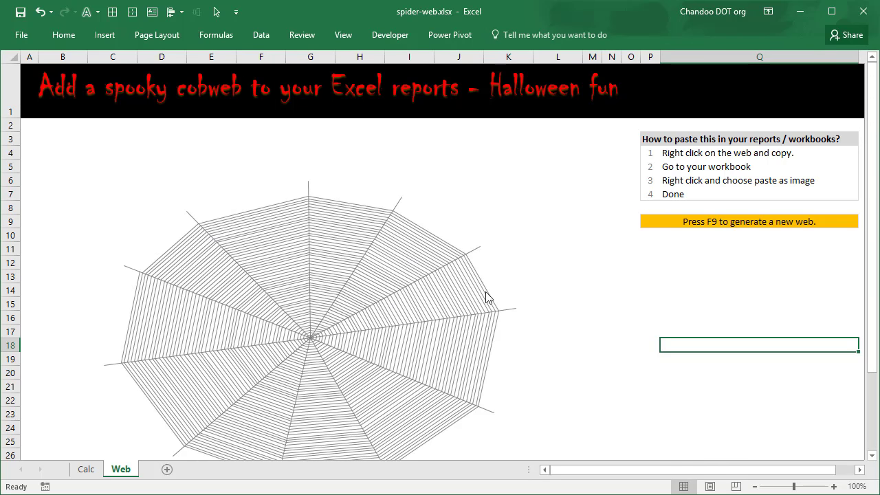
- View the available radar chart types in Excel's surface and radar chart gallery without inserting one
scroll(578, 267, down, 2)
scroll(579, 267, up, 1)
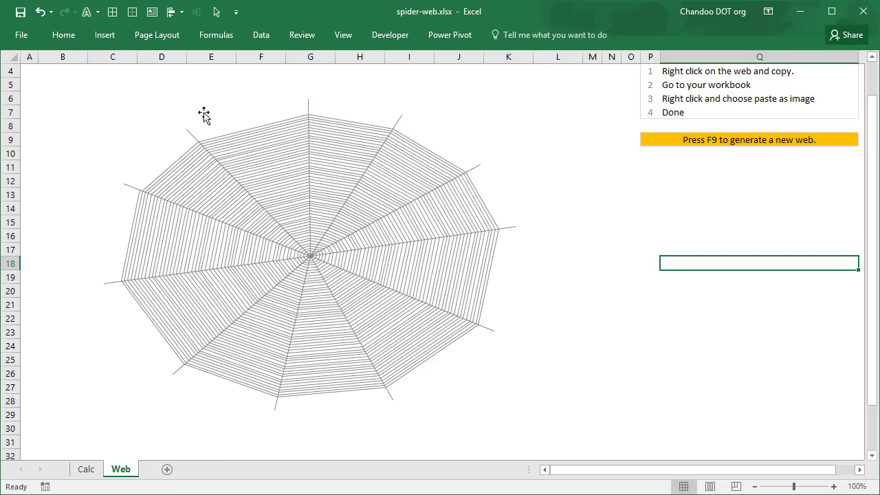
click(68, 40)
click(108, 37)
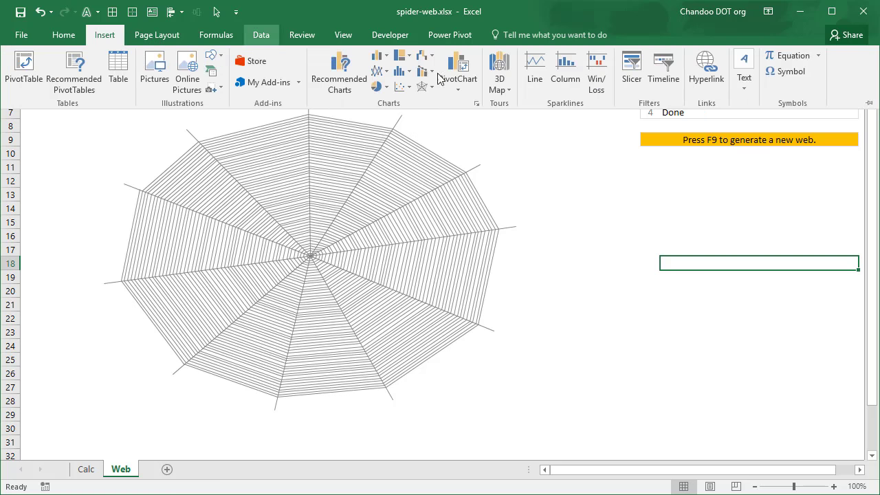
click(422, 87)
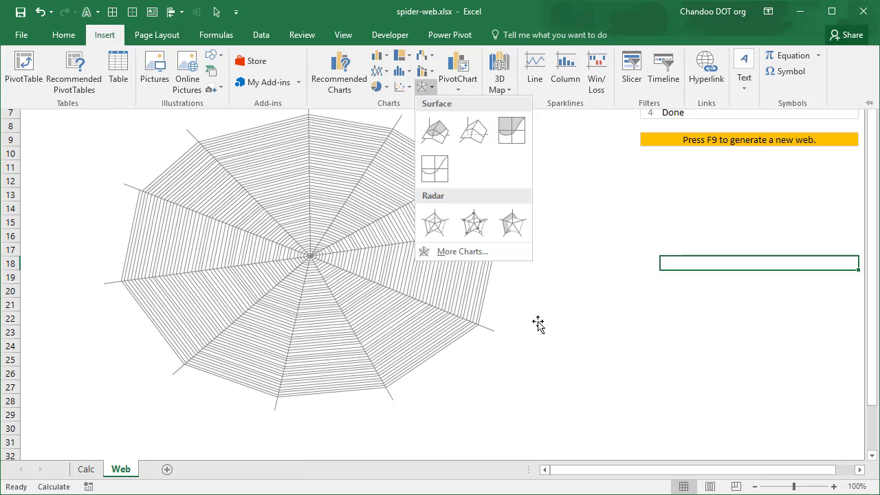
key(Escape)
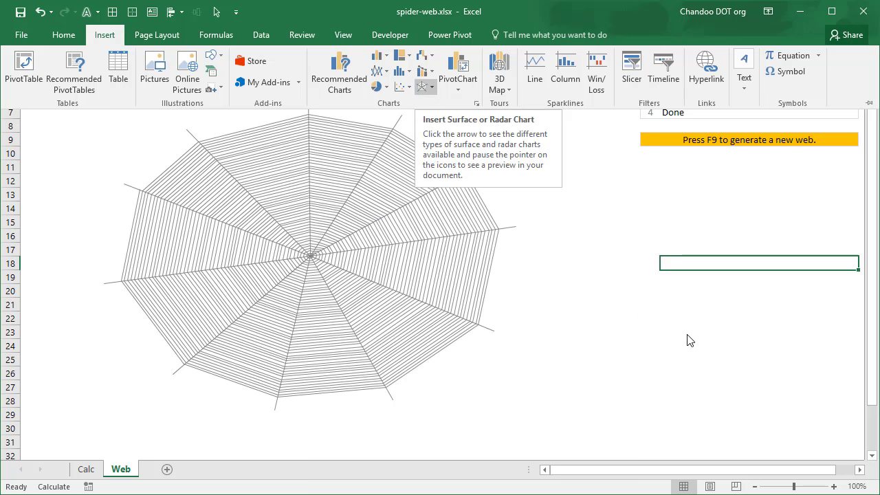
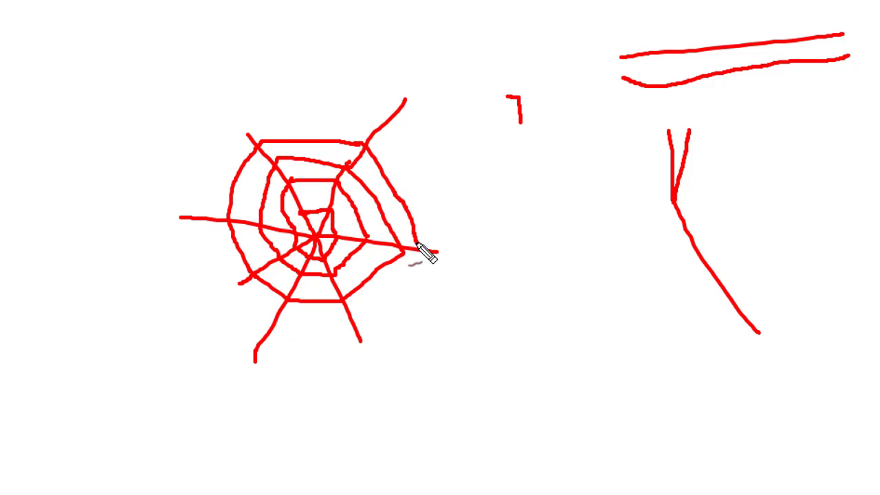
mouse_move(418, 249)
mouse_down()
mouse_move(377, 297)
mouse_move(339, 321)
mouse_move(242, 316)
mouse_move(203, 282)
mouse_move(184, 220)
mouse_move(241, 137)
mouse_move(310, 118)
mouse_move(413, 109)
mouse_up()
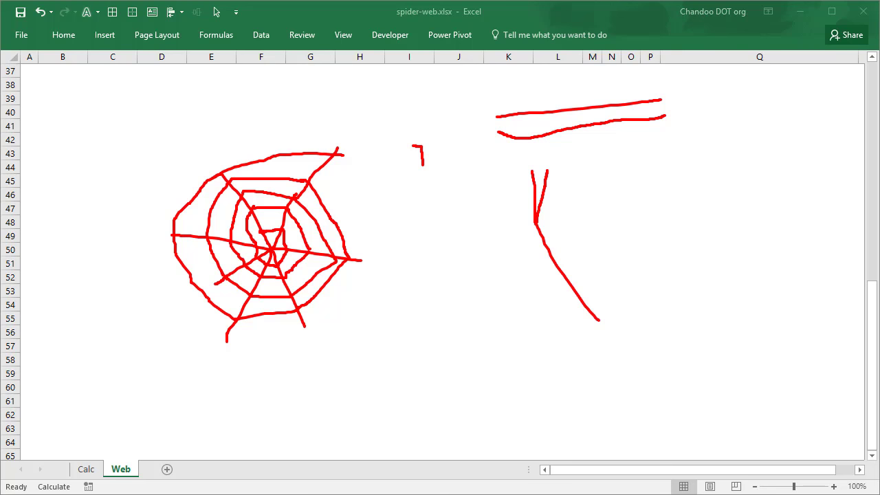
key(Escape)
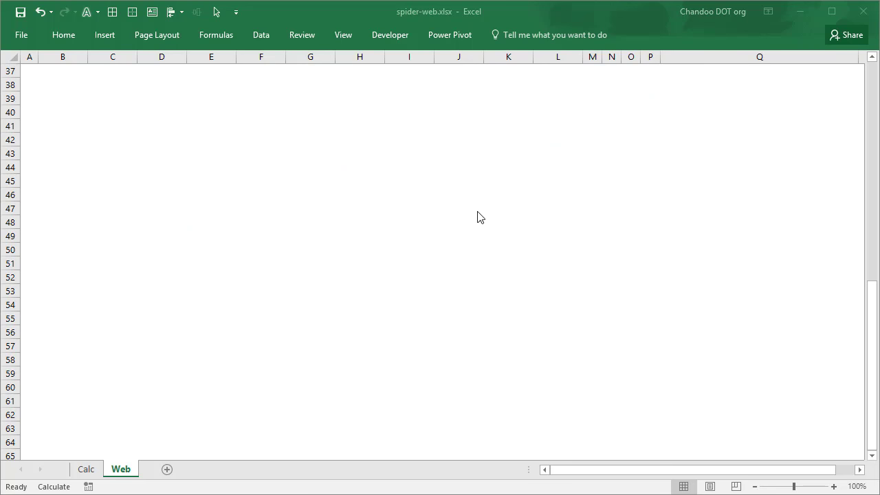
- Recalculate the workbook repeatedly to generate a series of different random webs on the Web sheet
scroll(489, 291, up, 12)
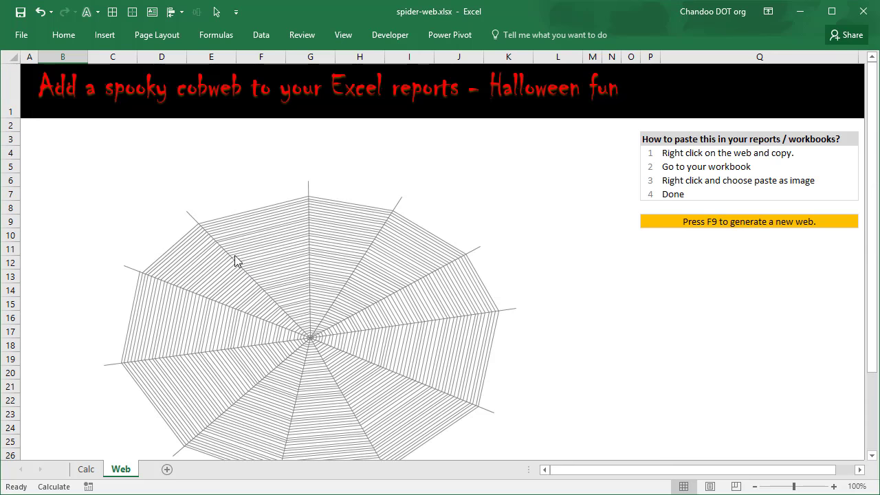
scroll(374, 269, down, 2)
scroll(375, 269, up, 2)
scroll(375, 268, down, 1)
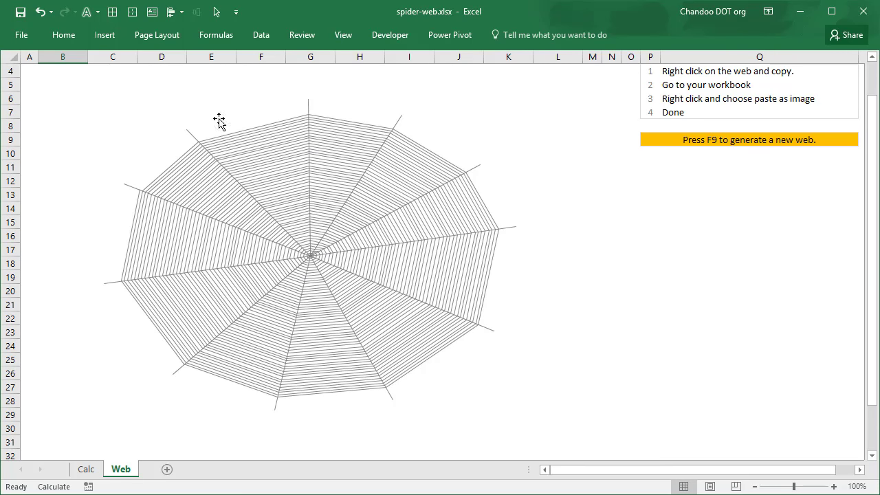
click(216, 32)
double_click(216, 35)
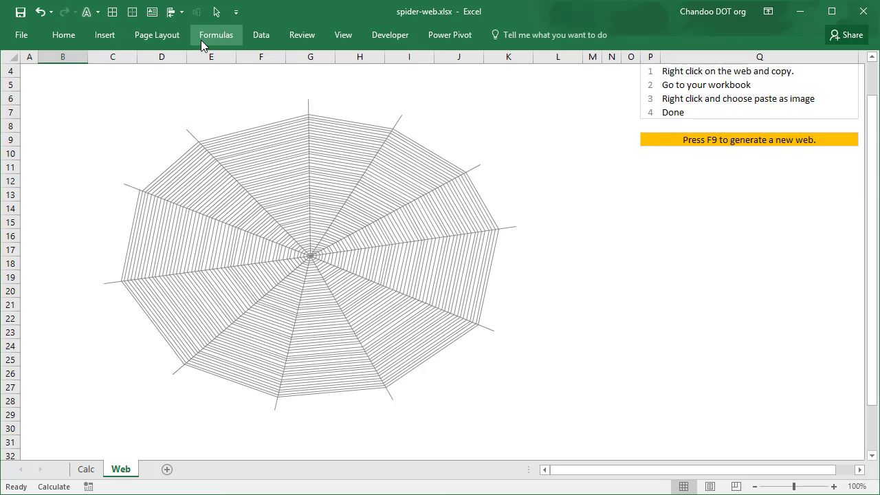
click(795, 60)
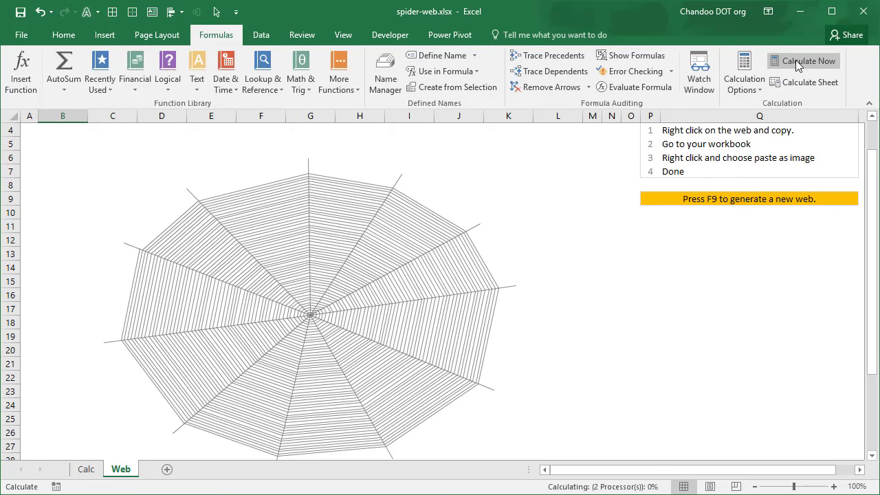
click(795, 59)
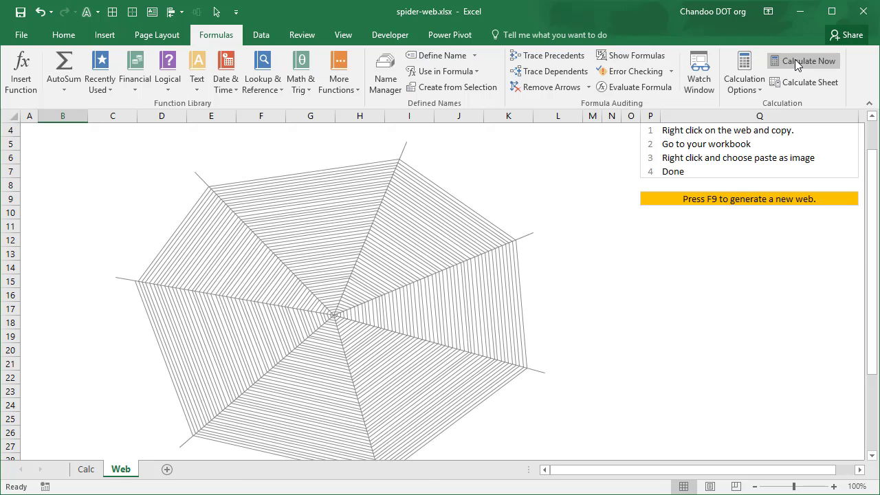
click(795, 60)
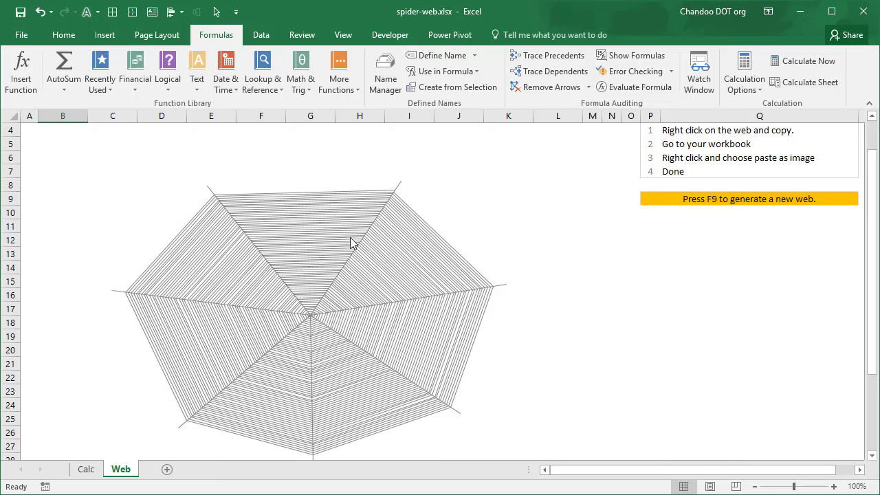
click(809, 61)
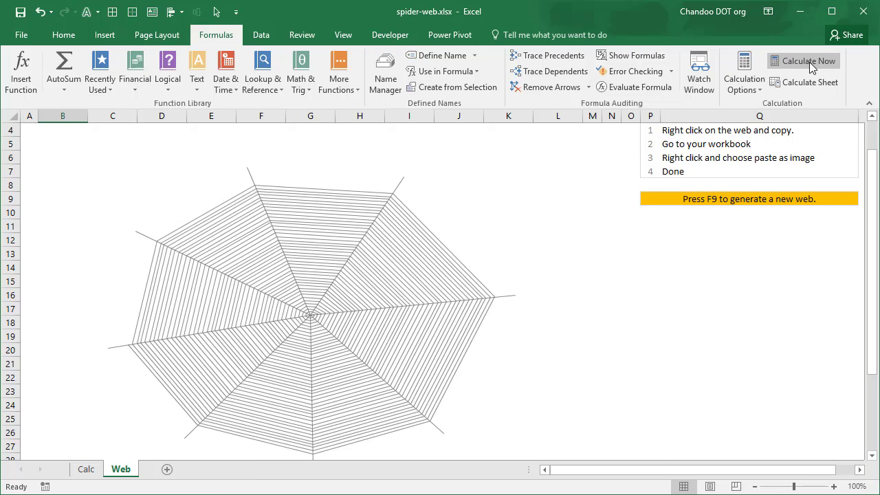
click(810, 62)
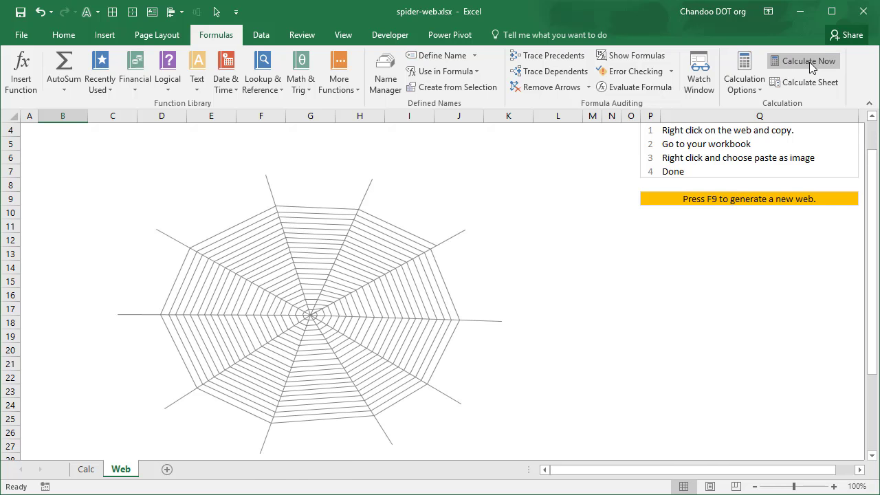
click(809, 61)
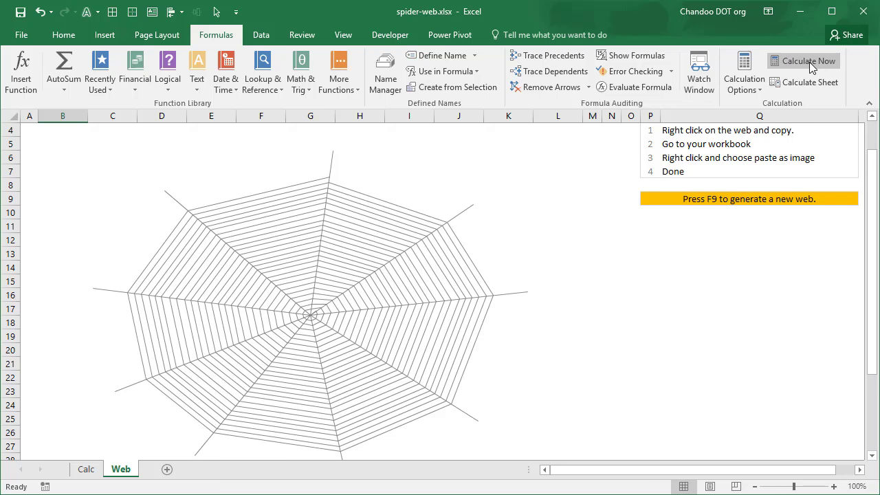
click(810, 62)
click(810, 62)
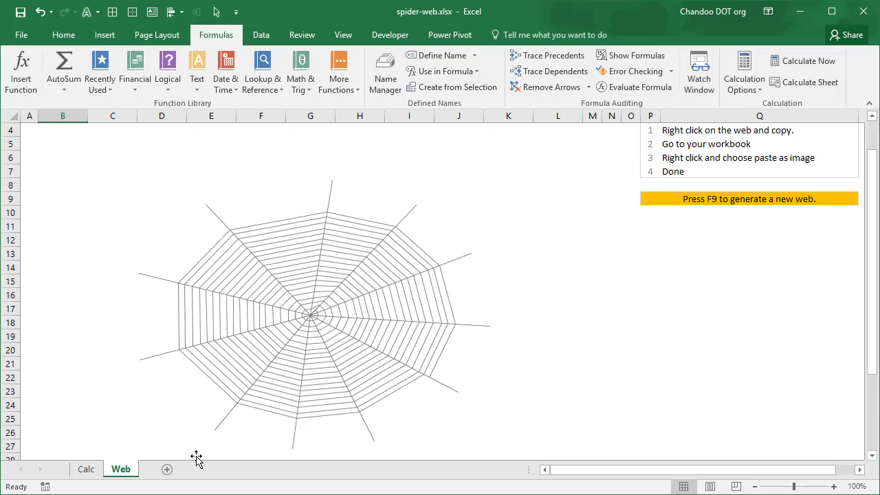
- Open the Calc sheet, select the Spokes value and show the formula bar
click(90, 471)
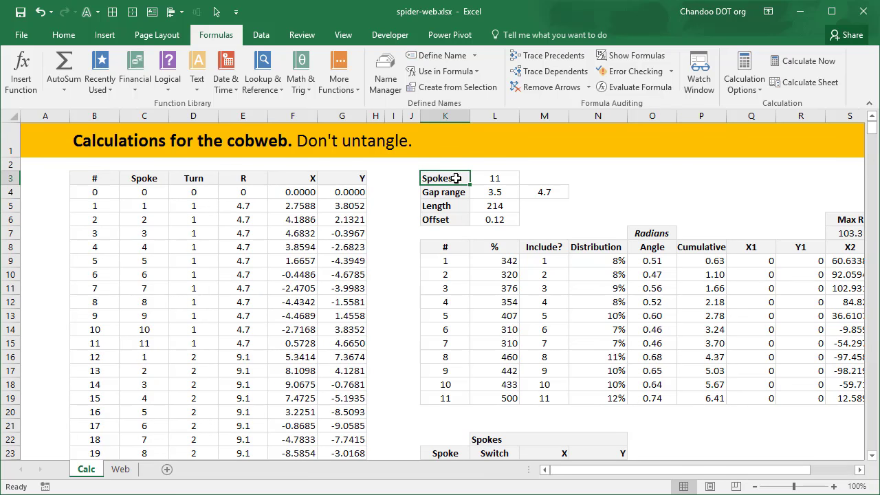
click(490, 177)
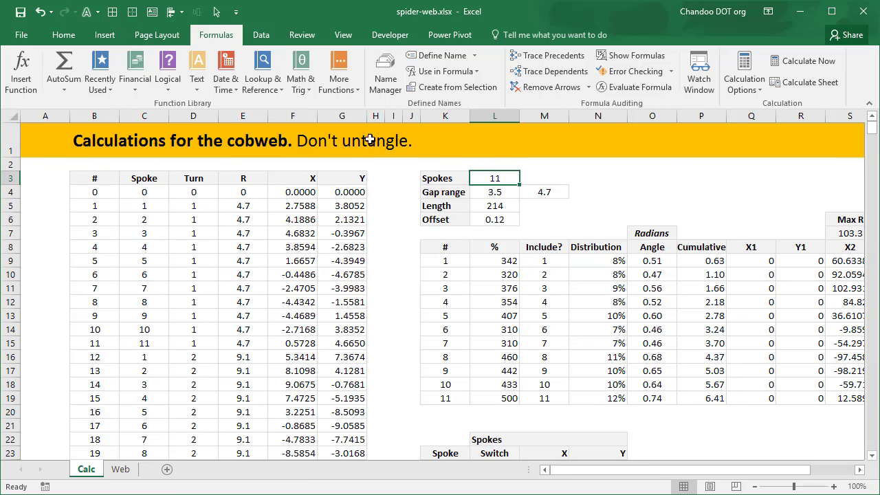
click(346, 34)
click(211, 63)
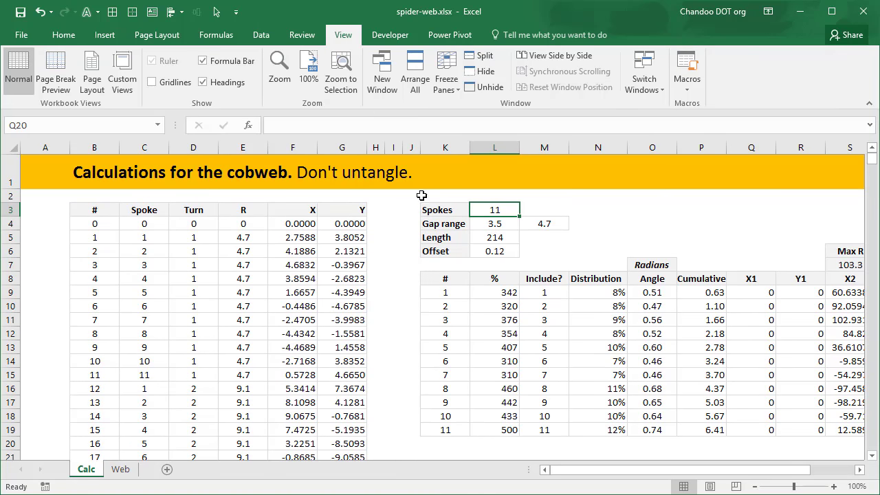
- Examine the formula behind the Spokes value and the spoke tables beneath the parameters
click(496, 223)
click(494, 211)
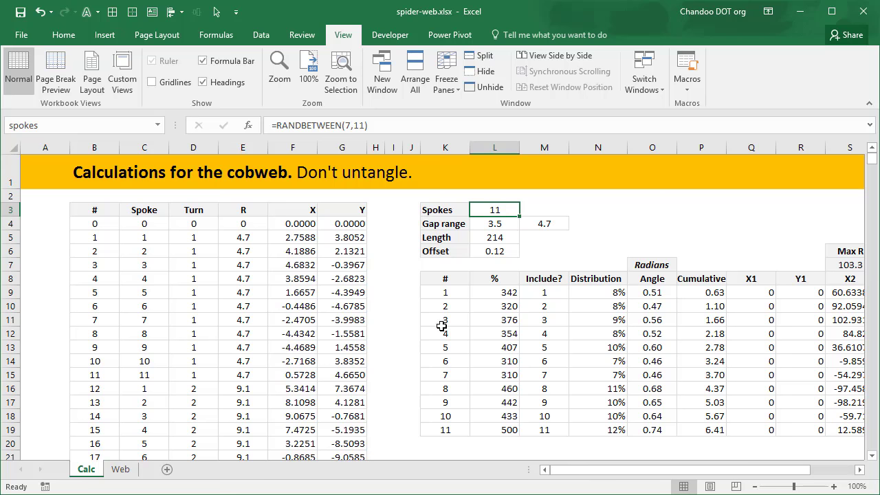
scroll(447, 294, down, 2)
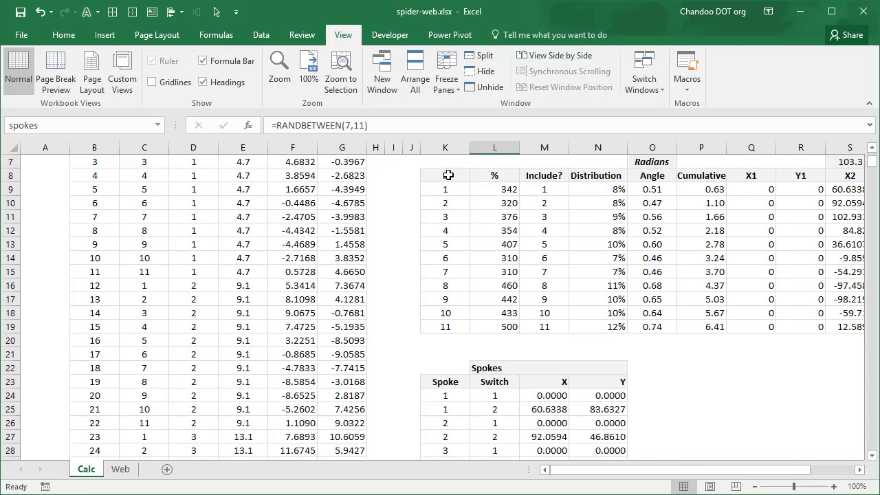
scroll(482, 314, up, 2)
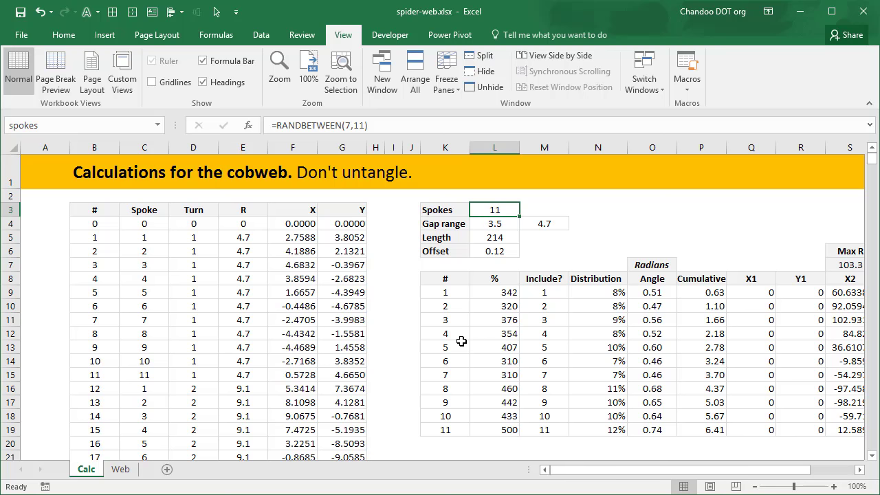
scroll(462, 341, down, 2)
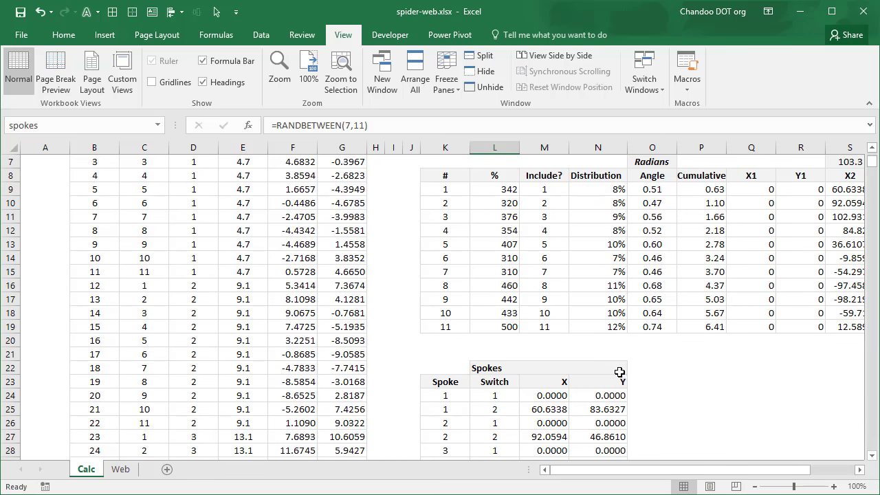
scroll(616, 369, up, 2)
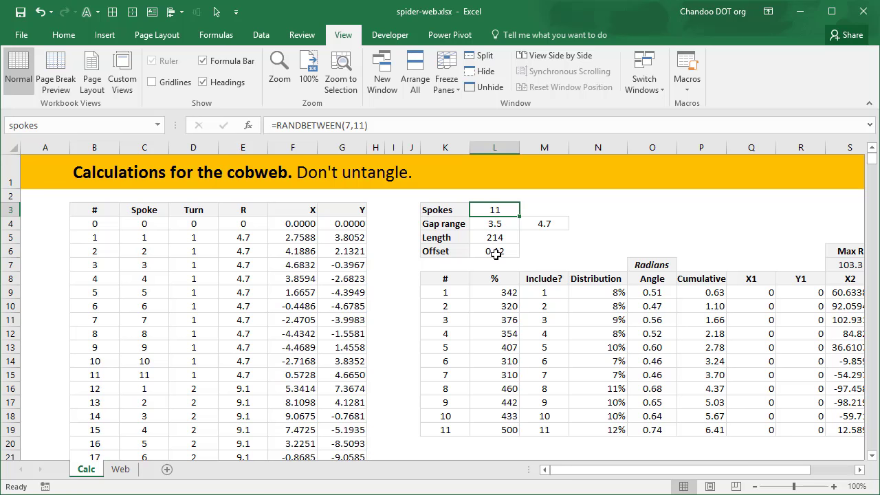
- Inspect both Gap range values in L4 and M4, comparing them with the ring spacing of the chart on the Web sheet
click(495, 225)
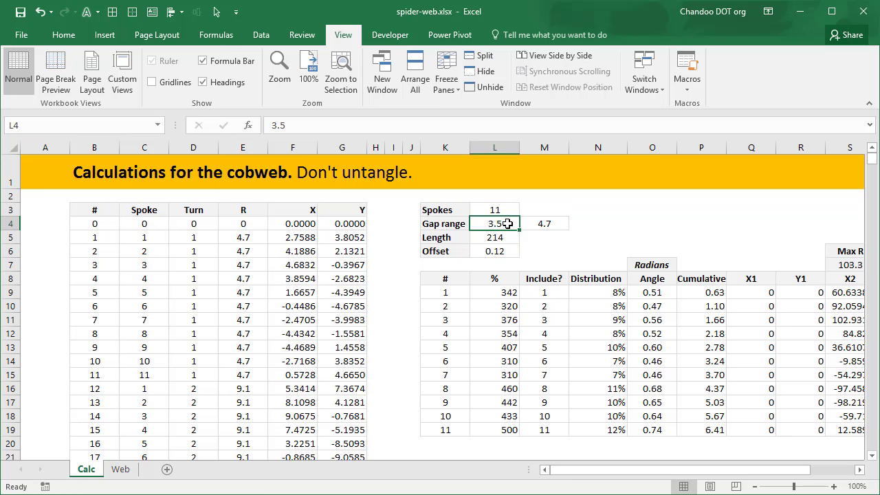
click(121, 469)
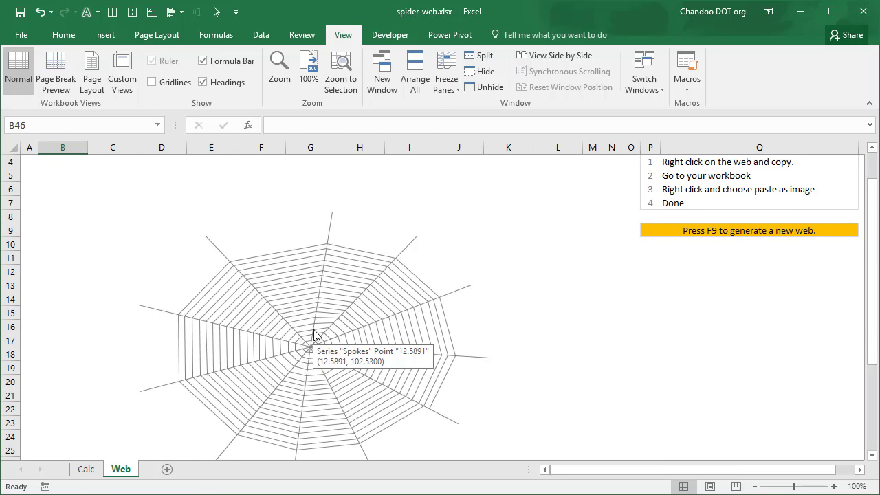
click(86, 469)
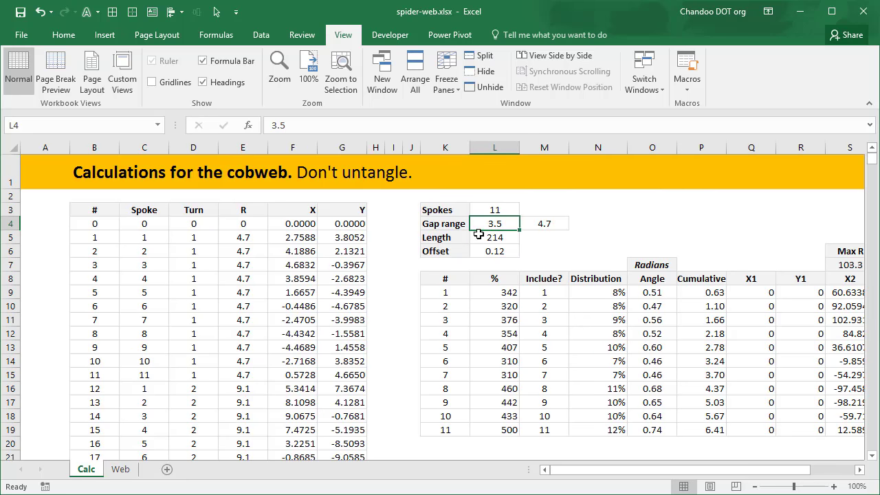
click(561, 224)
click(514, 223)
click(556, 221)
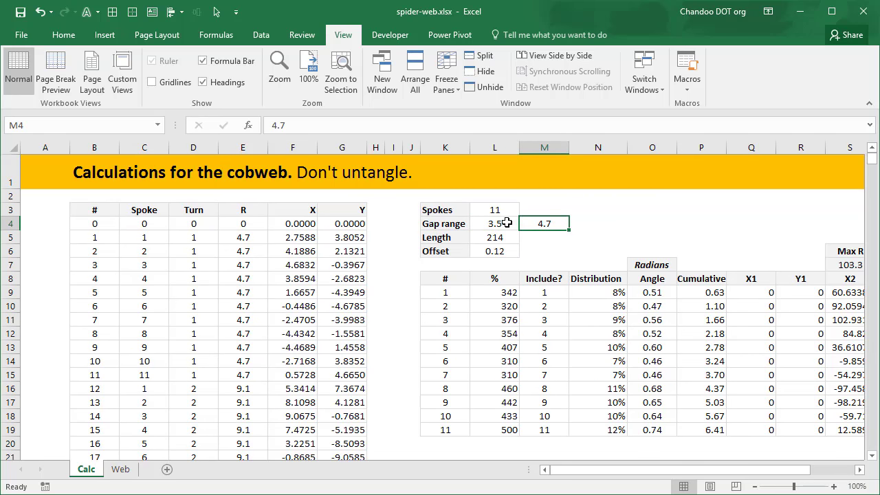
click(508, 223)
click(544, 221)
click(494, 222)
click(538, 221)
click(493, 226)
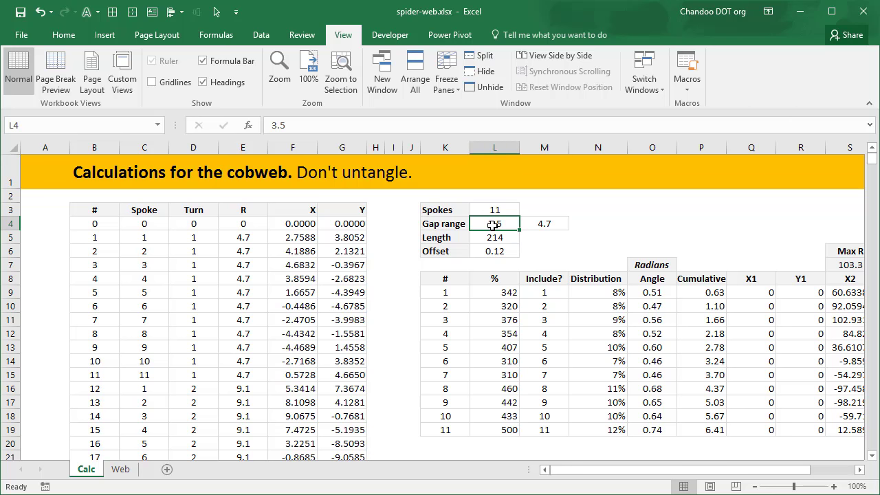
click(559, 225)
- Examine the Length formula in L5 and the numbered rows of the cobweb point table that it relates to
click(496, 240)
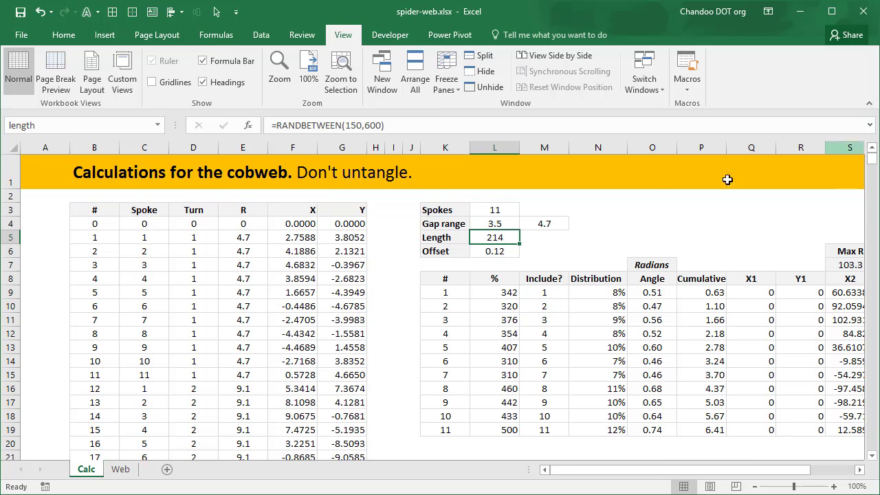
drag(98, 222, 112, 348)
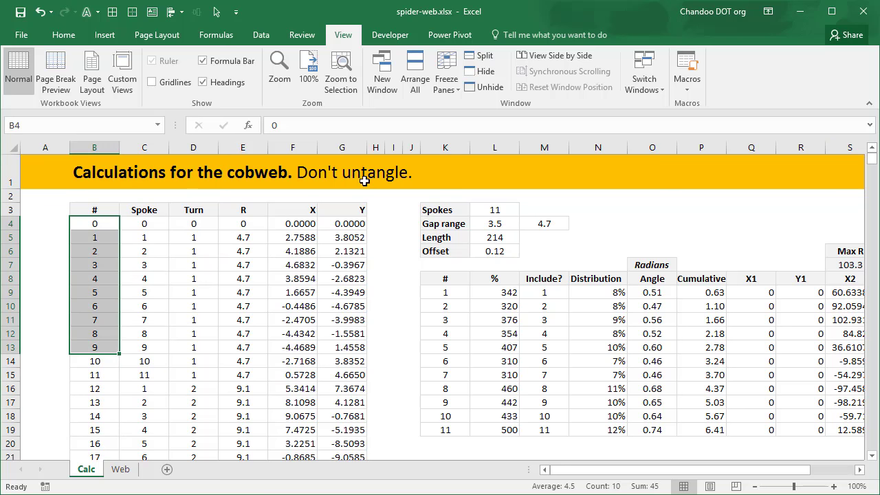
click(496, 238)
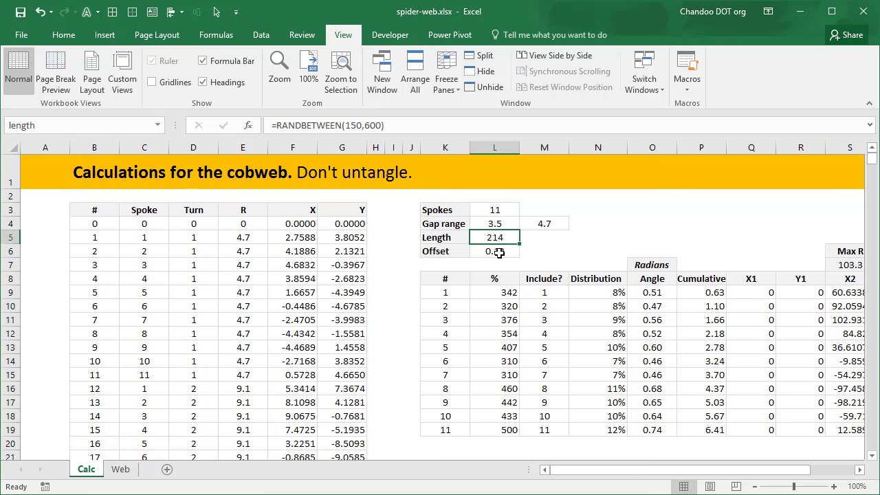
- Inspect the Offset formula in L6 and compare it with the spoke rotation of the chart on the Web sheet
click(495, 252)
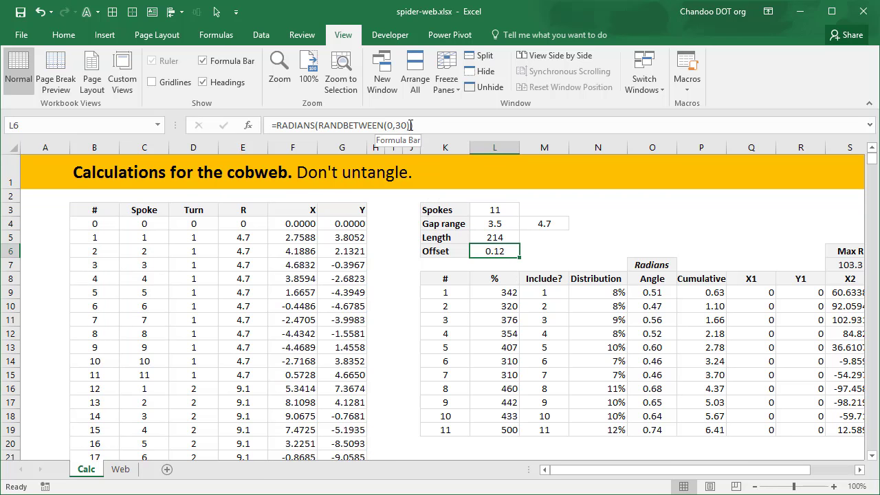
click(120, 470)
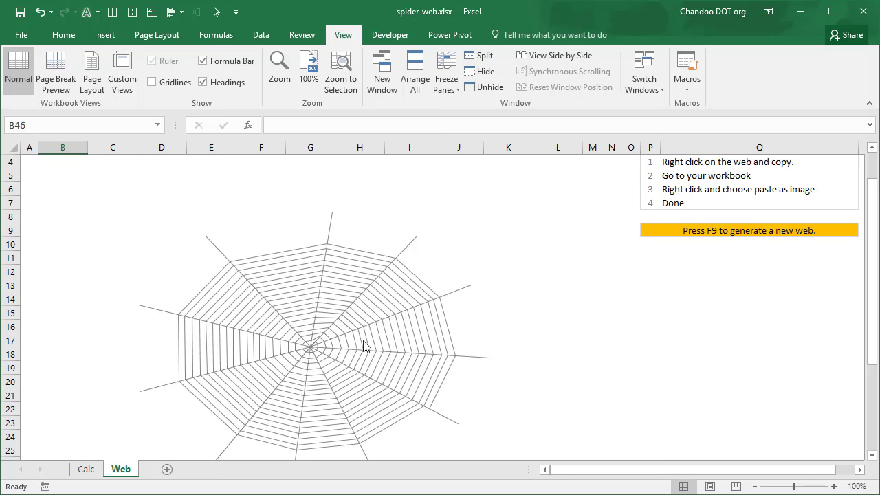
mouse_move(313, 349)
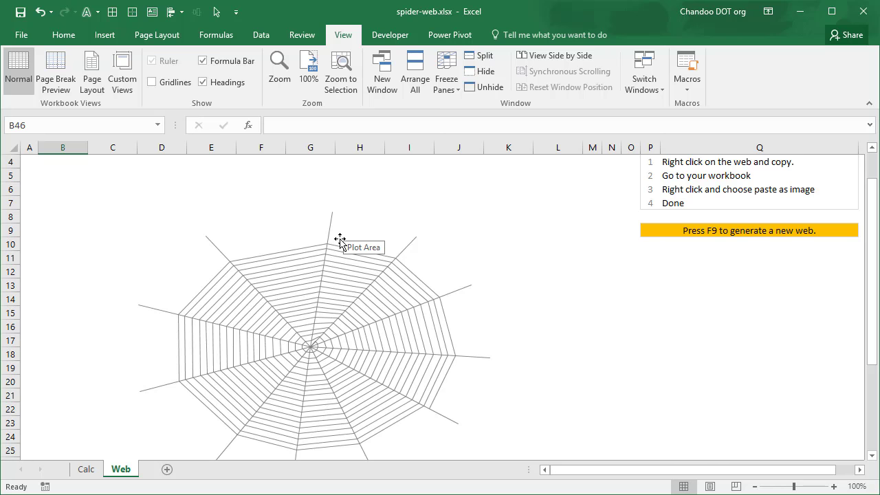
click(86, 470)
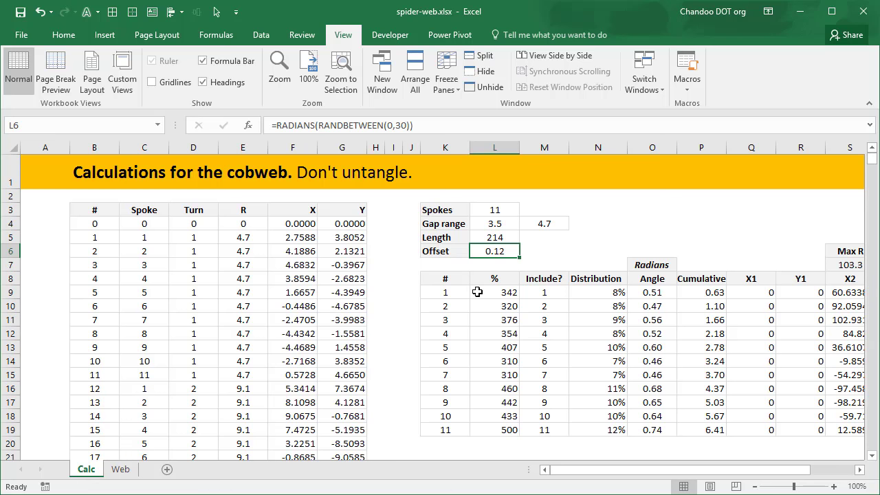
- Examine the spoke table's #, % and Include? columns and trace the cell references of the Include? formula in M9
drag(458, 294, 460, 429)
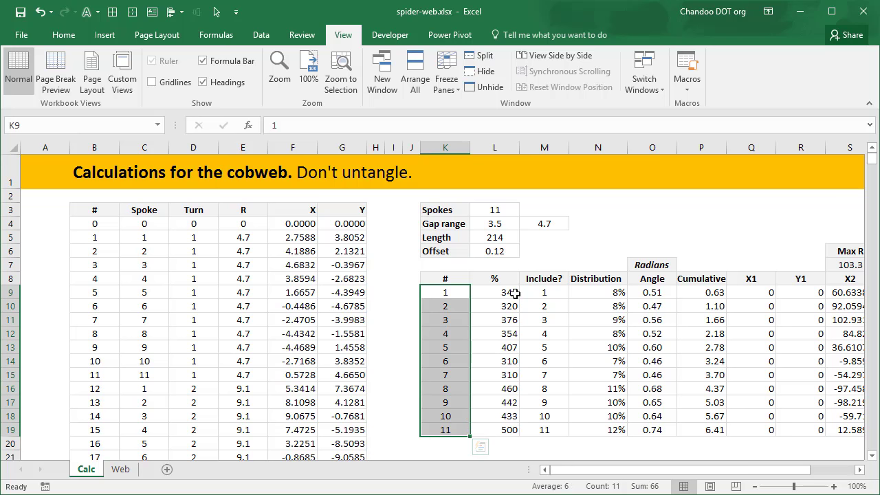
drag(507, 293, 507, 433)
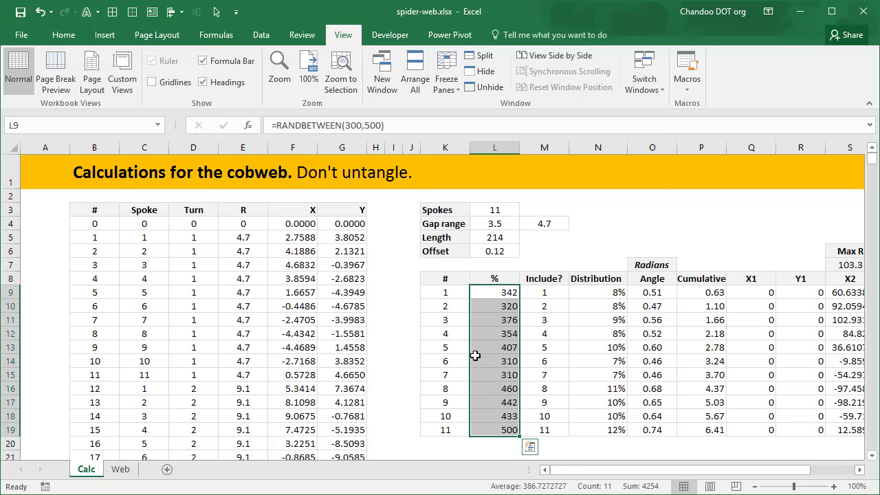
drag(550, 293, 537, 431)
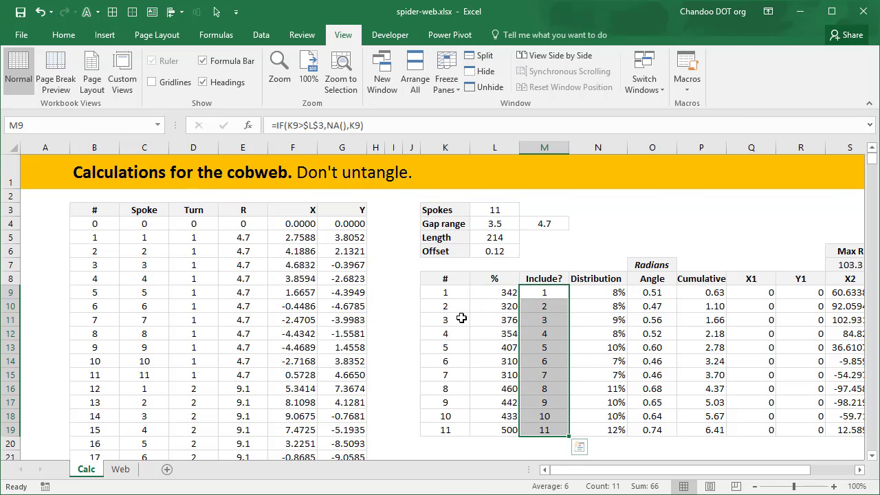
click(548, 294)
key(F2)
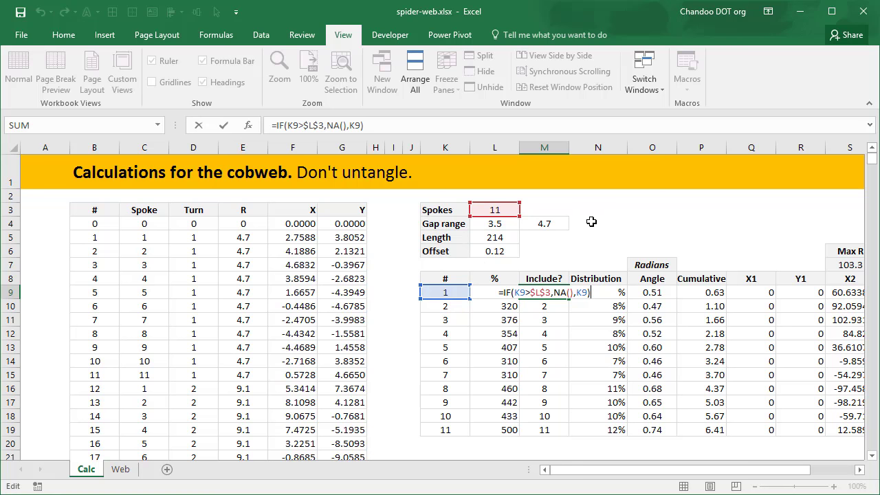
key(Escape)
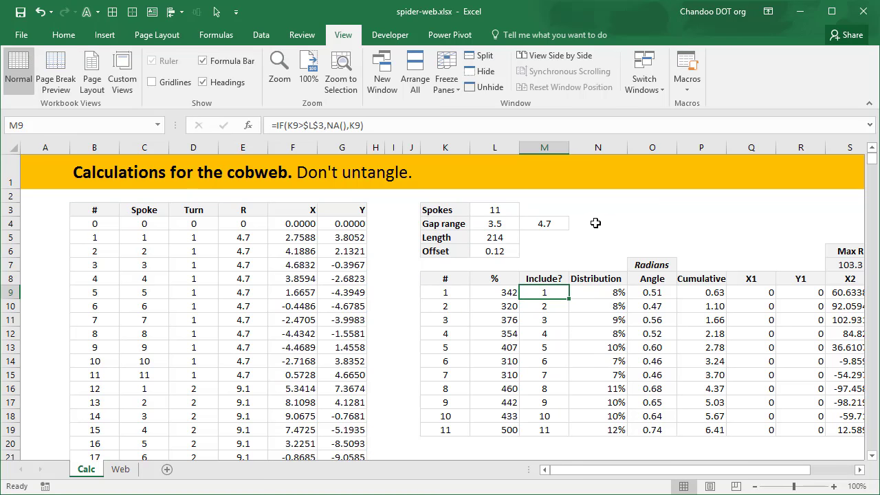
- Recalculate the workbook twice and check the Include? entries for rows beyond the number of spokes
click(495, 210)
drag(544, 280, 544, 427)
click(543, 293)
click(219, 35)
click(791, 61)
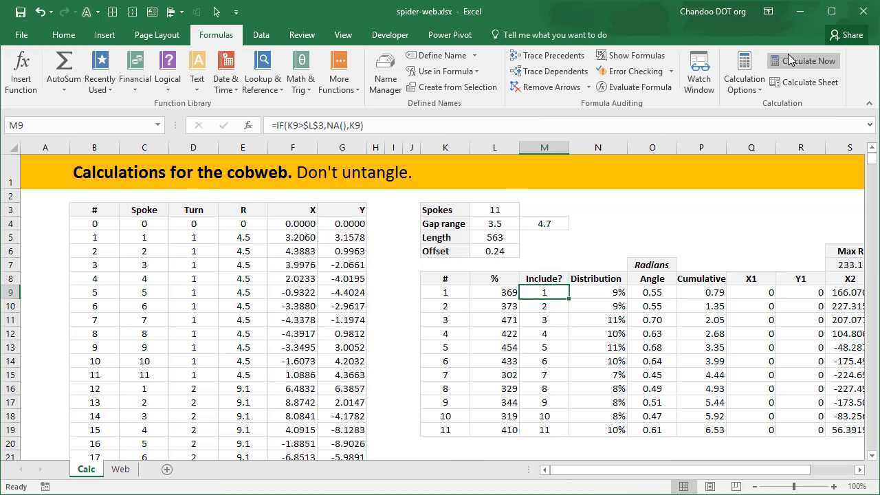
click(791, 61)
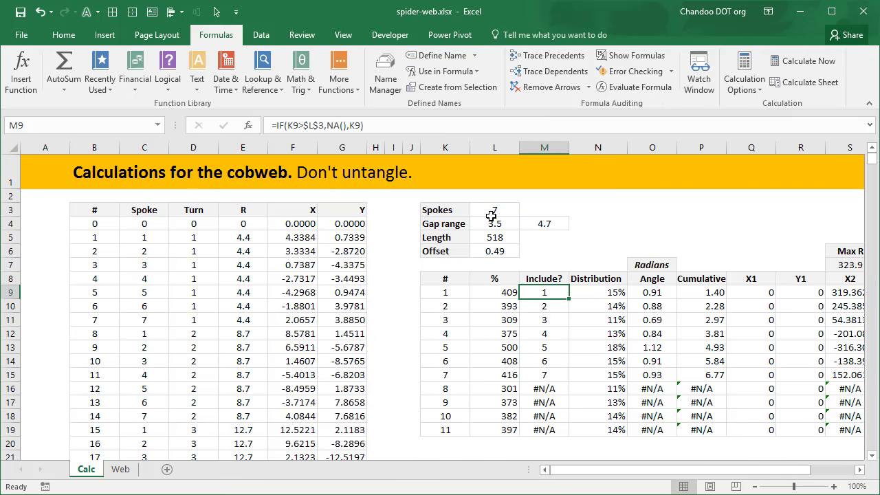
drag(544, 390, 543, 430)
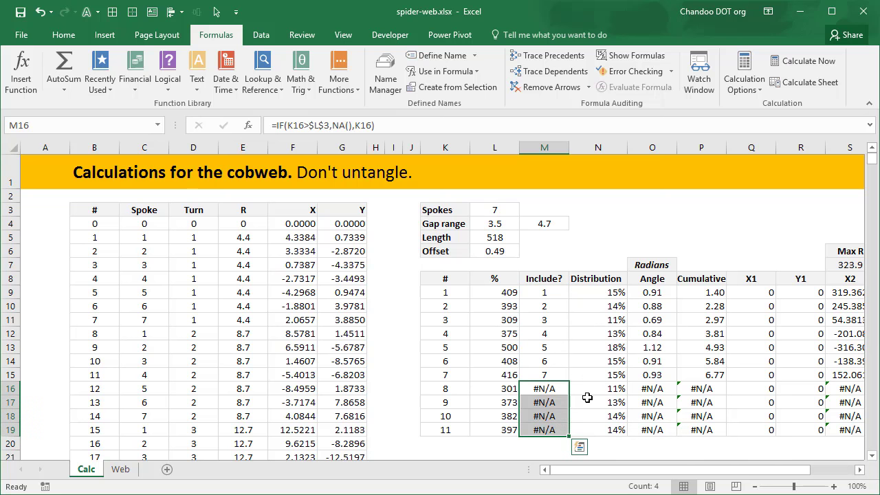
- Trace the references of the Distribution formula in N9, and check the sum of N9:N15
click(606, 293)
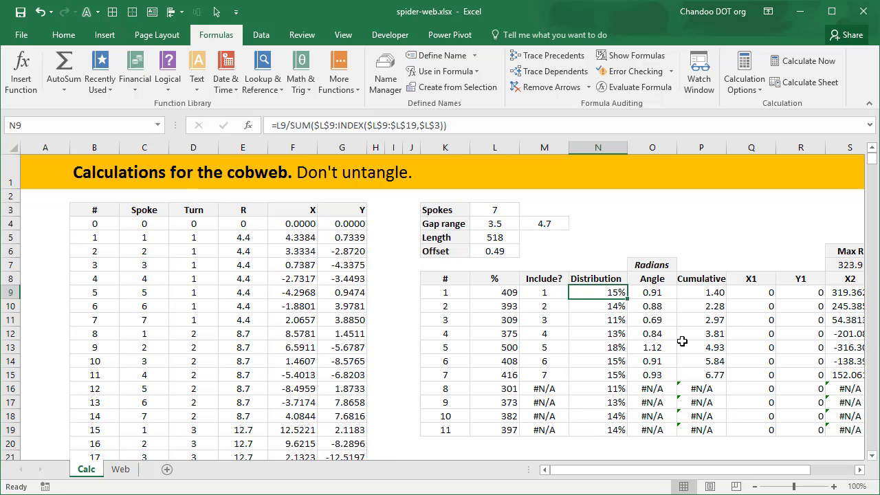
key(F2)
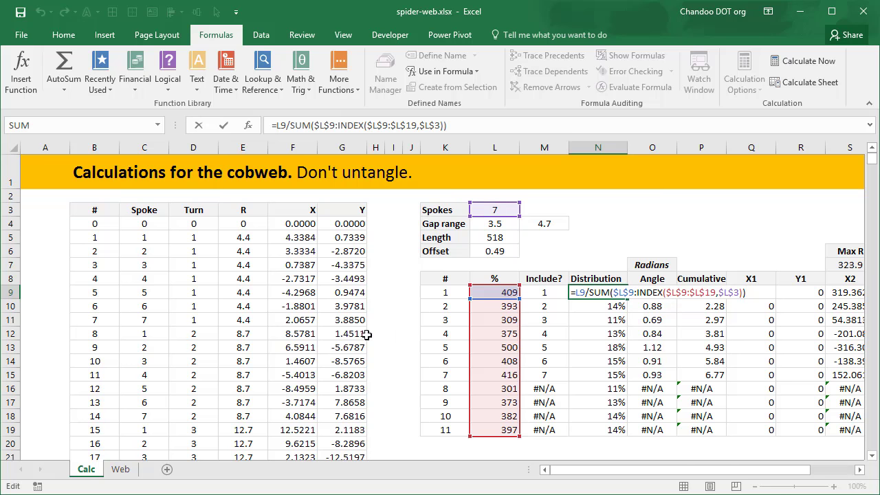
key(Escape)
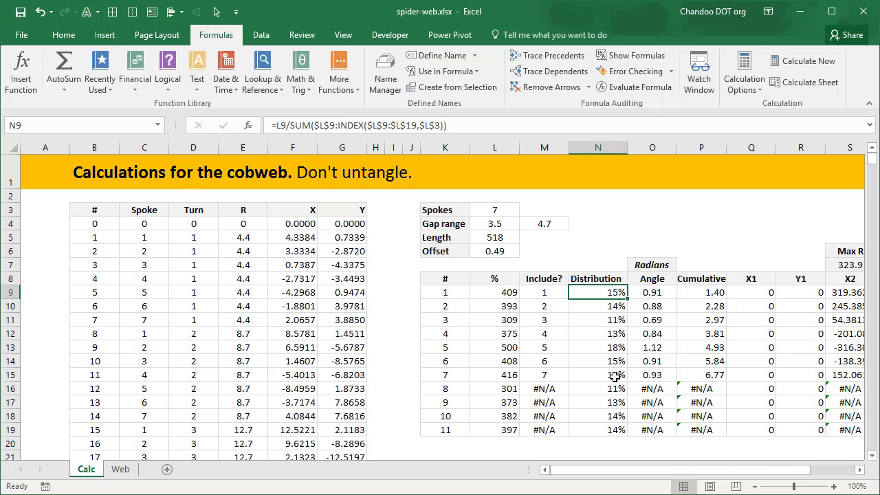
drag(615, 375, 612, 290)
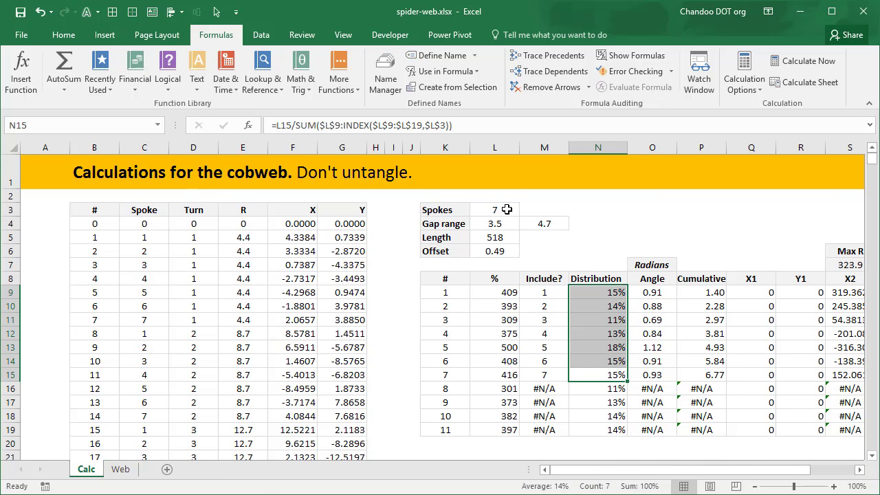
- Recalculate the workbook twice more and check the sum of the Distribution values in N9:N19
click(806, 62)
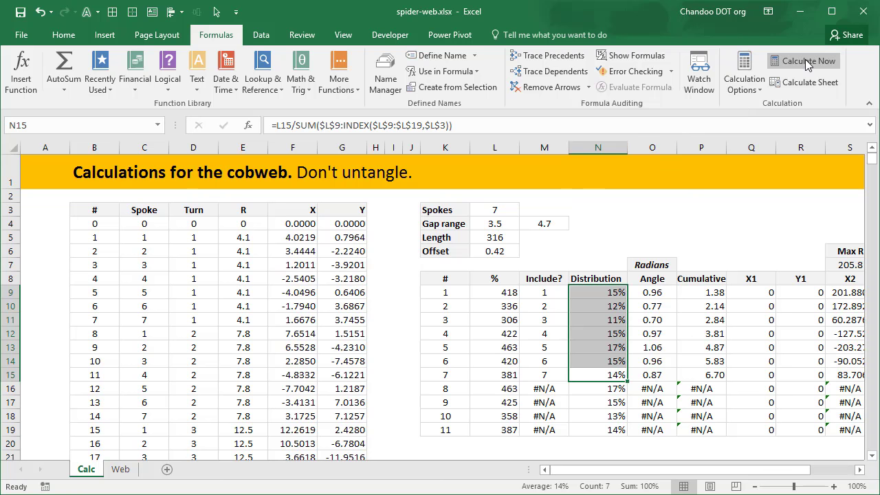
click(806, 61)
drag(603, 295, 605, 430)
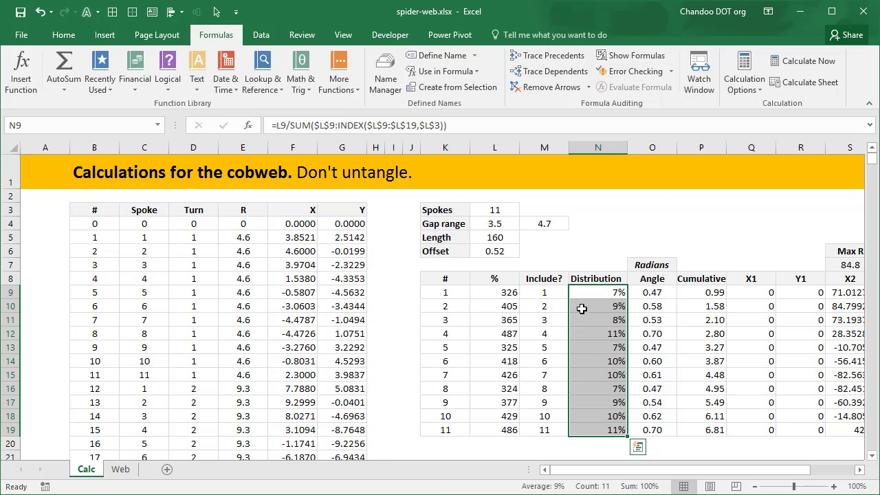
click(601, 291)
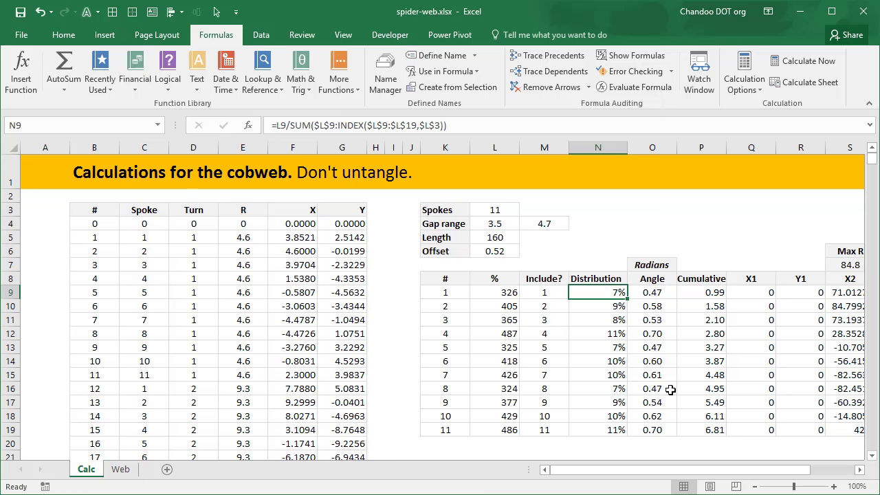
- Trace the references of the Angle formula in O9, and check the sum of the angles in O9:O19
click(667, 293)
click(593, 292)
click(661, 293)
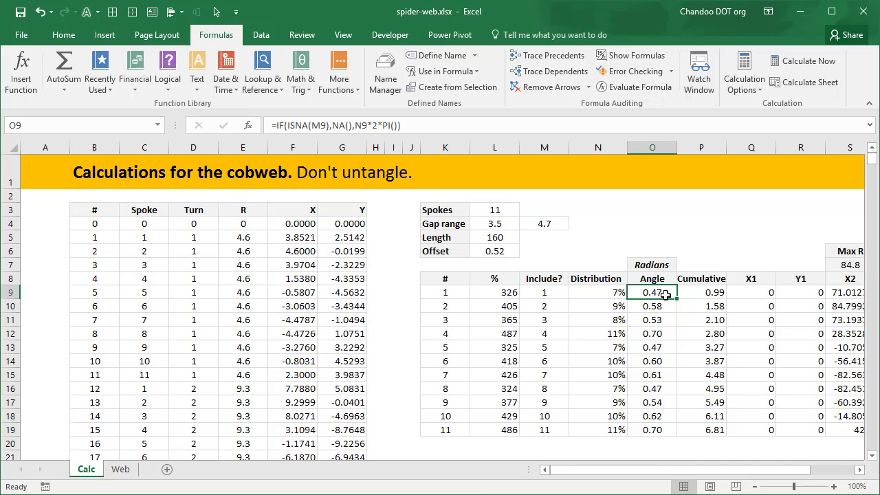
double_click(666, 294)
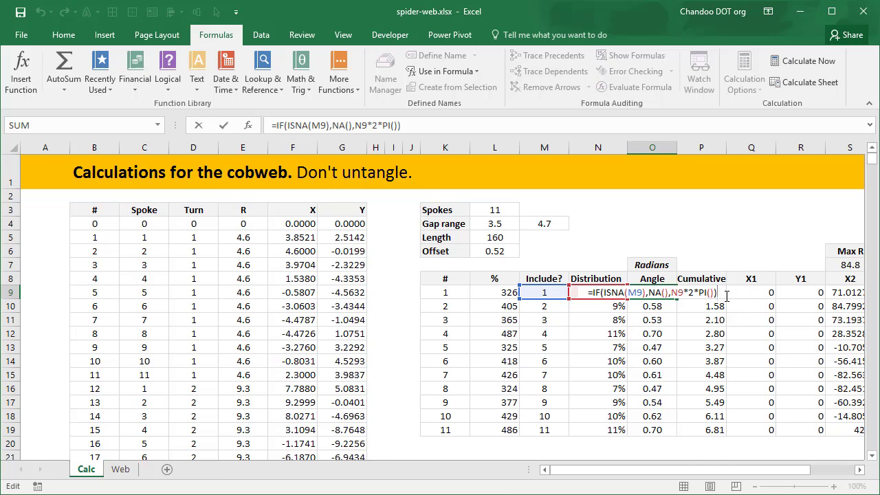
key(Escape)
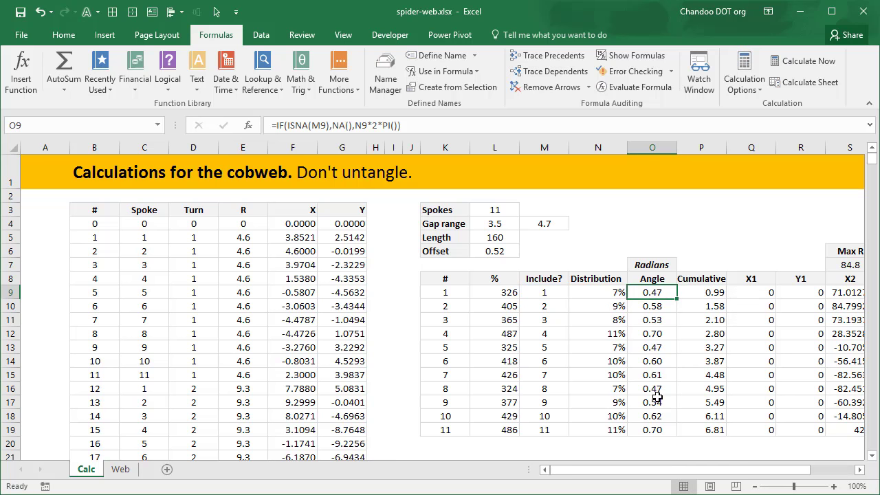
drag(652, 431, 652, 292)
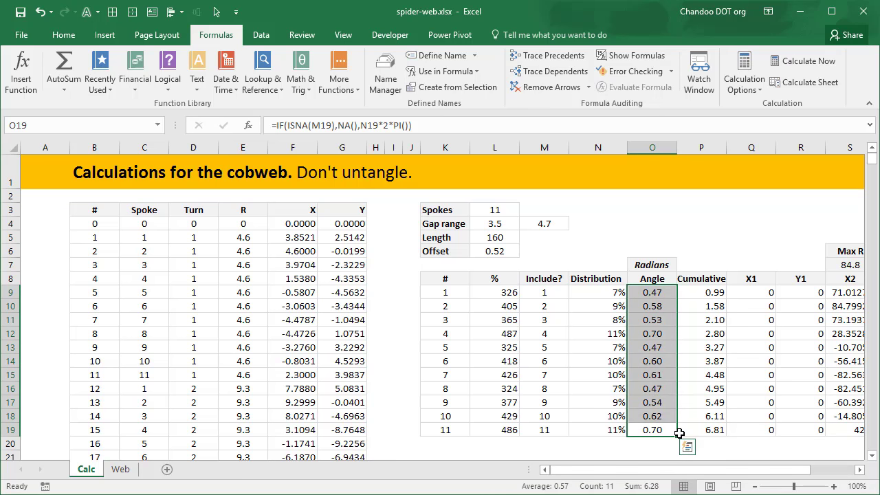
click(629, 453)
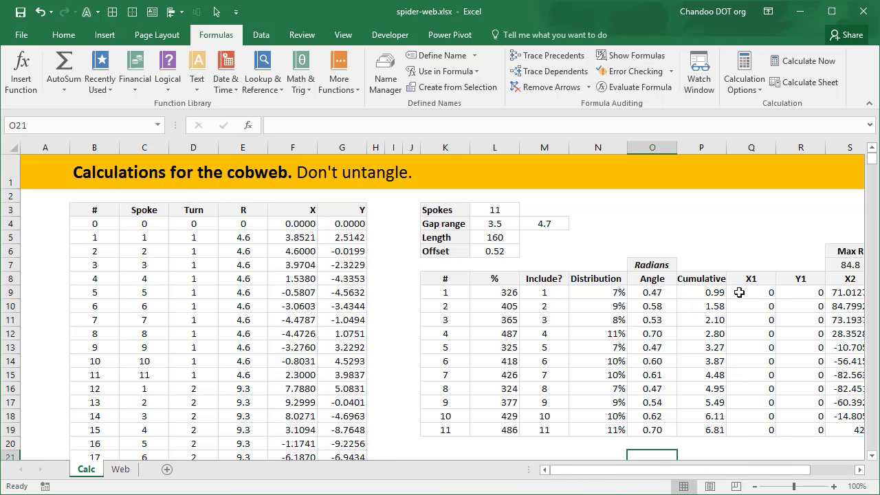
- Examine the Cumulative angles in P9:P19 with the Offset formula in L6, and the spoke coordinate columns beginning at X1
drag(716, 292, 712, 430)
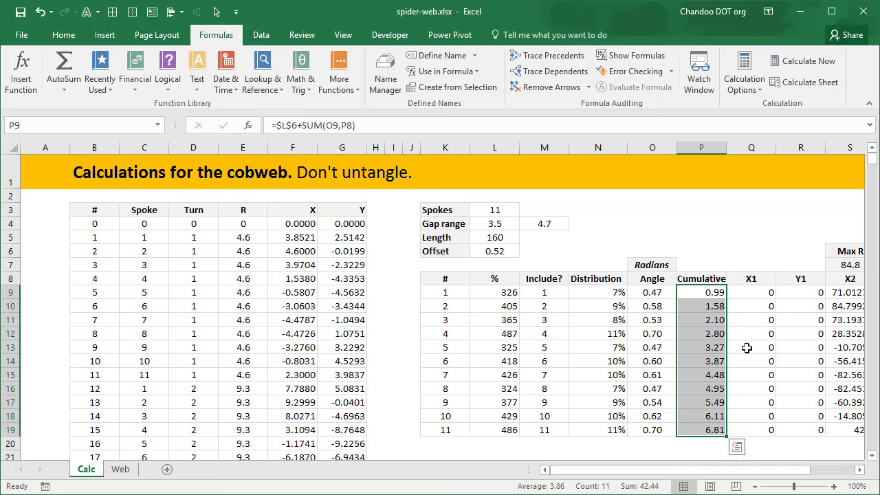
click(703, 293)
drag(703, 291, 716, 321)
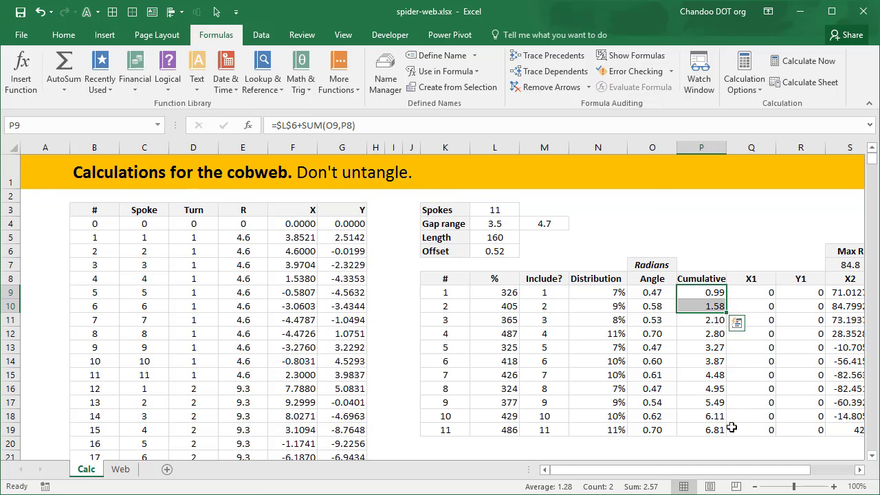
click(708, 432)
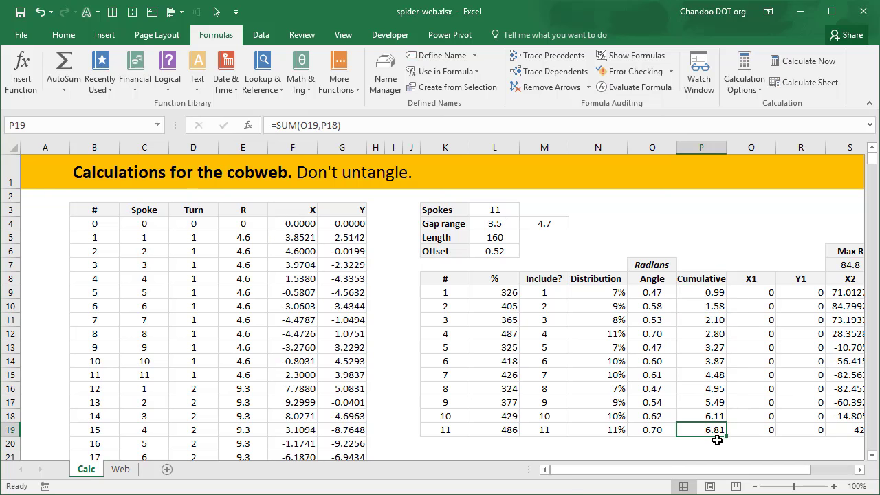
click(492, 255)
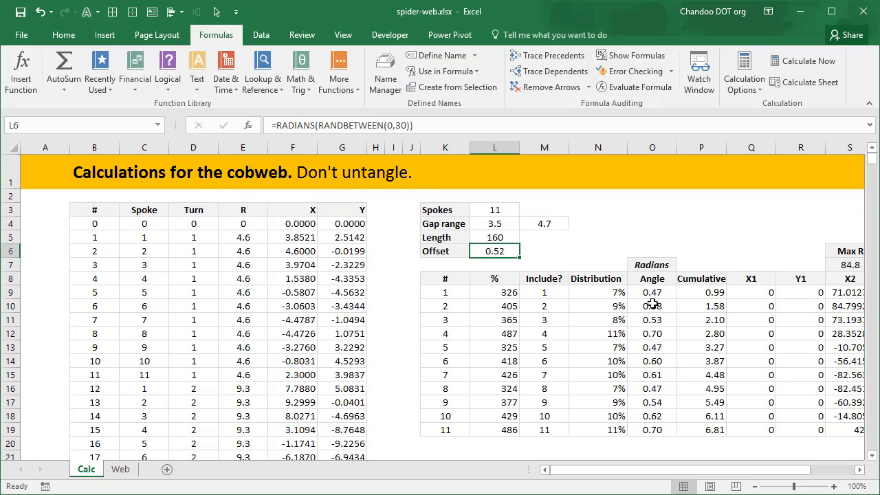
drag(723, 294, 718, 436)
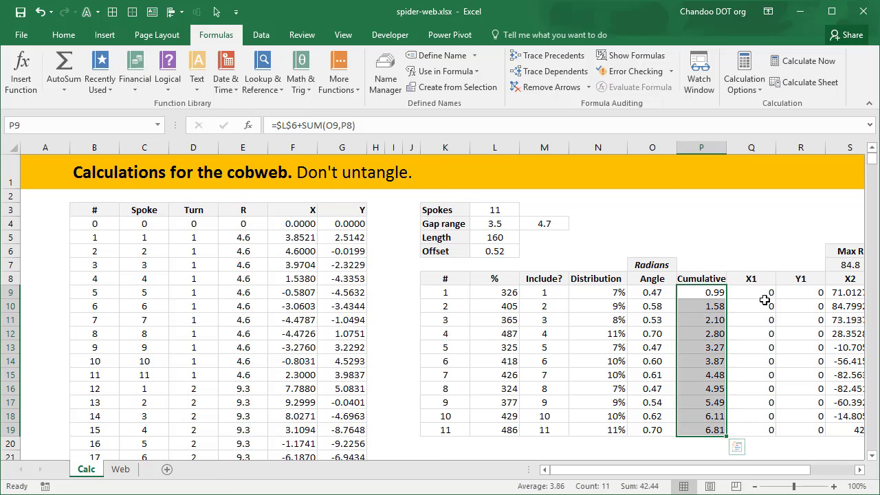
drag(760, 280, 853, 430)
drag(798, 477, 697, 481)
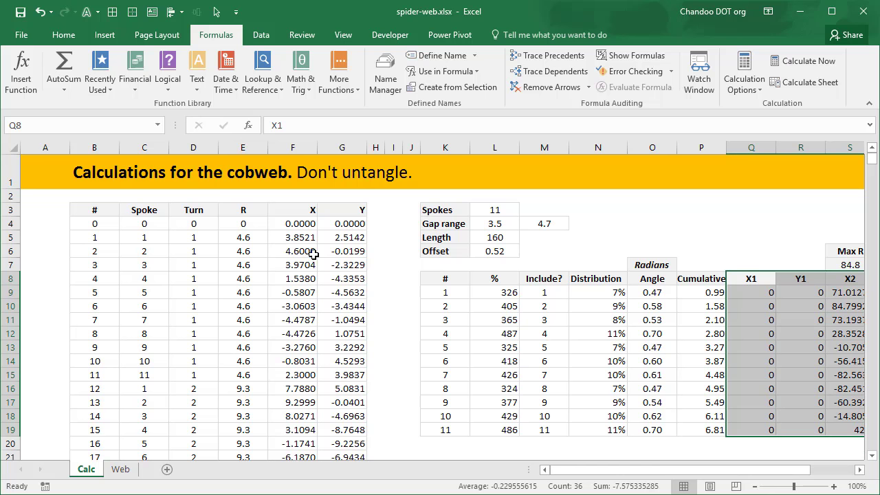
- Examine the # column of the web point table from its first row to its last entry
click(96, 222)
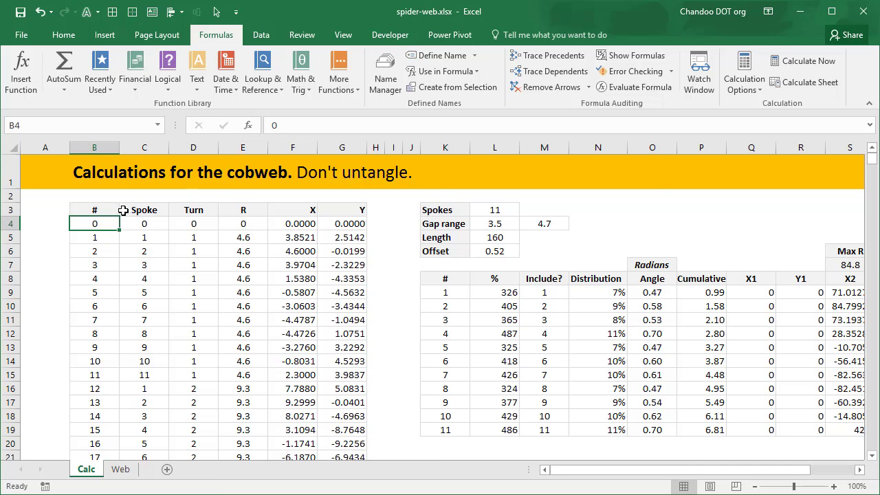
click(151, 223)
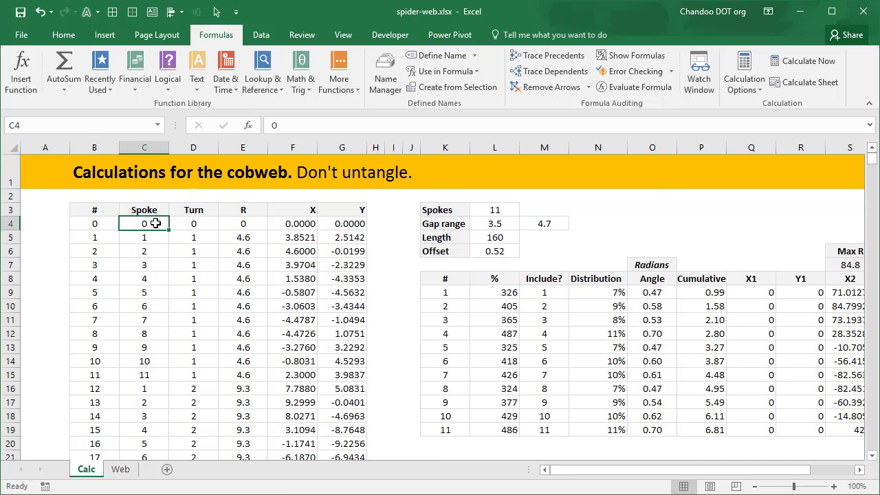
scroll(123, 281, down, 3)
scroll(122, 281, up, 3)
click(92, 224)
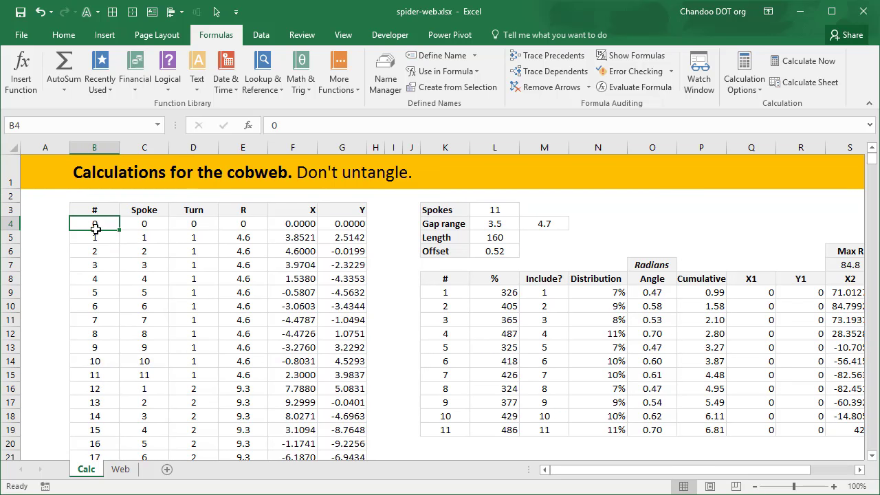
click(98, 236)
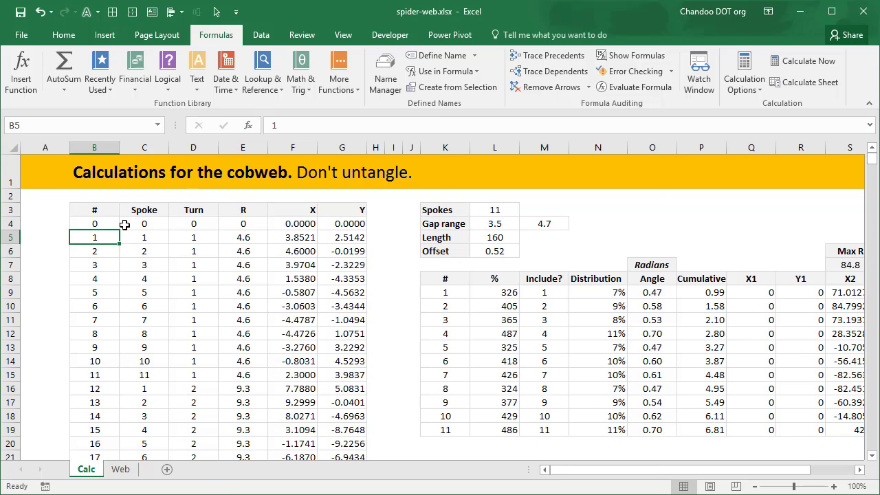
key(ctrl+Down)
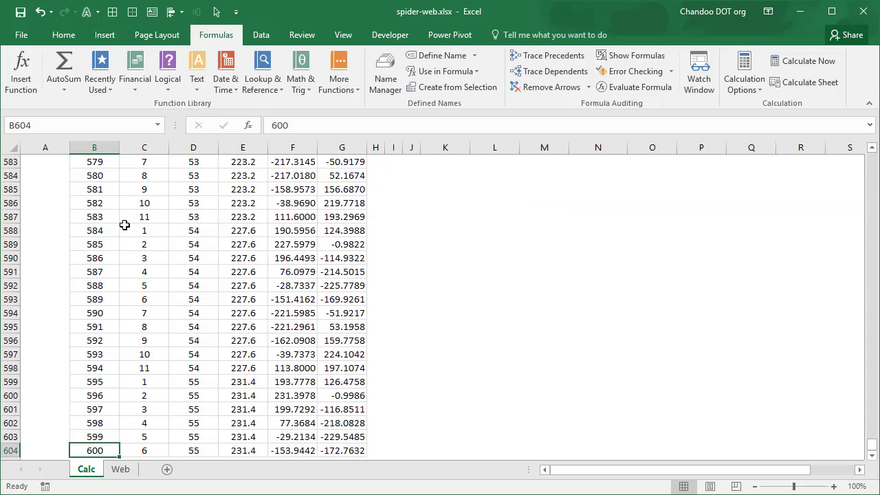
key(ctrl+Up)
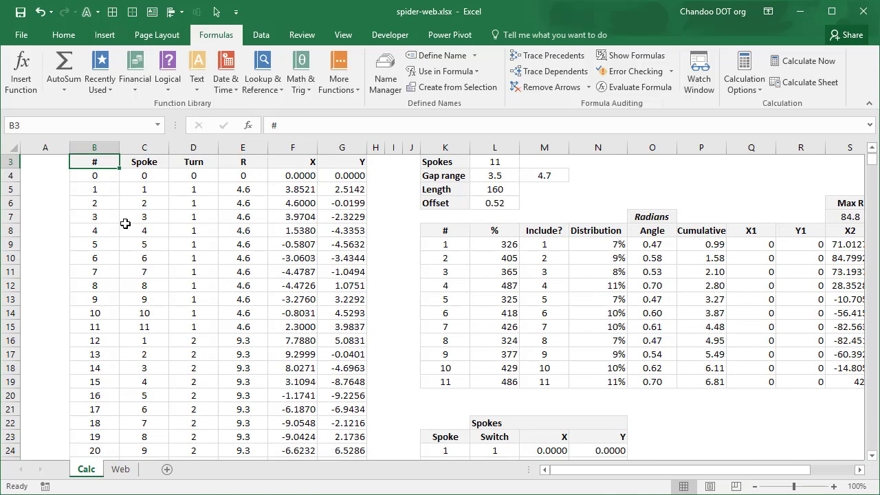
scroll(125, 224, up, 1)
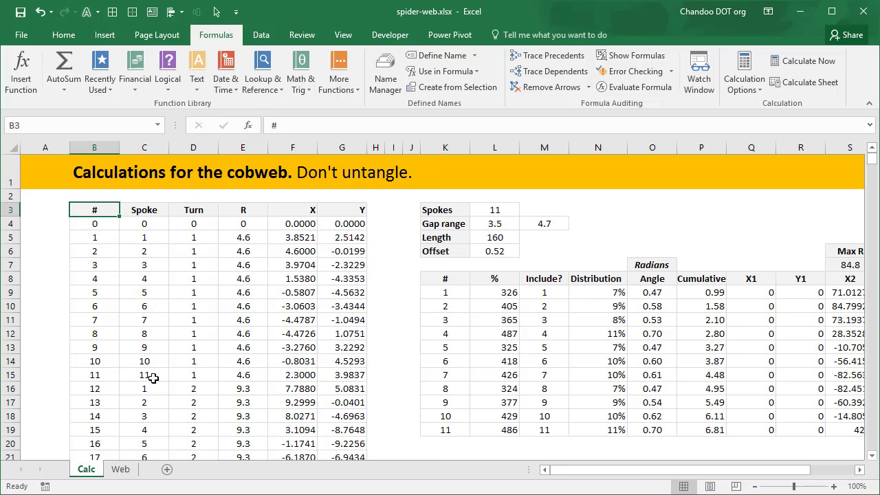
- Examine the Spoke formula in C5 with its inputs in B5 and the Spokes cell, and recalculate the workbook once
click(141, 238)
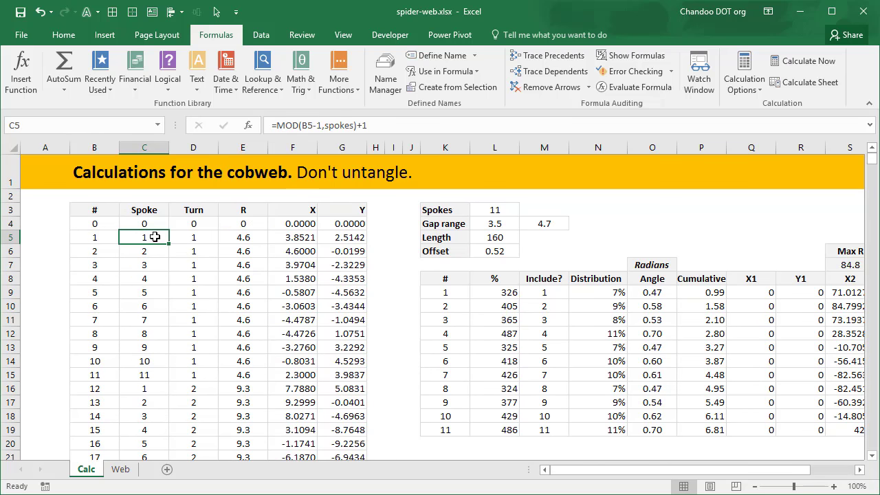
click(88, 236)
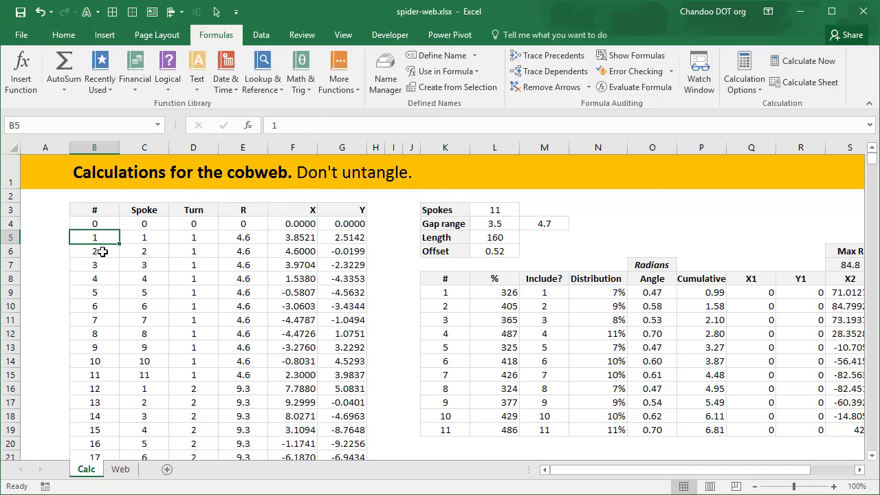
click(503, 209)
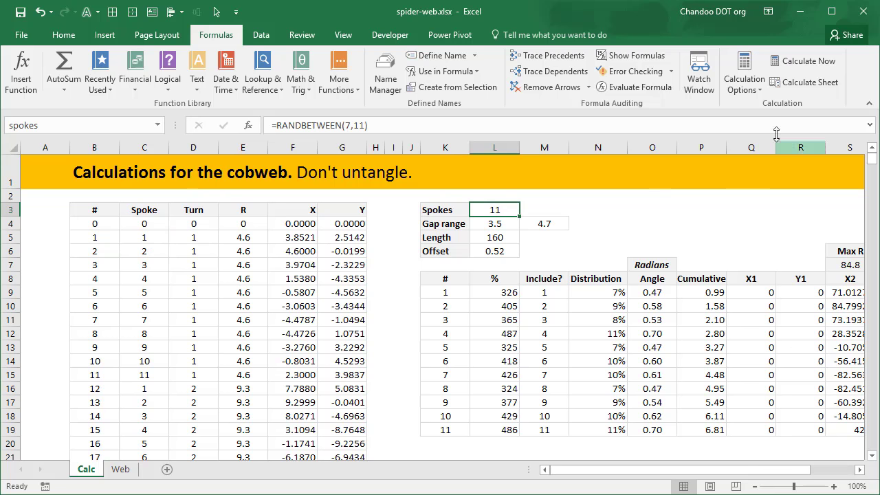
click(786, 63)
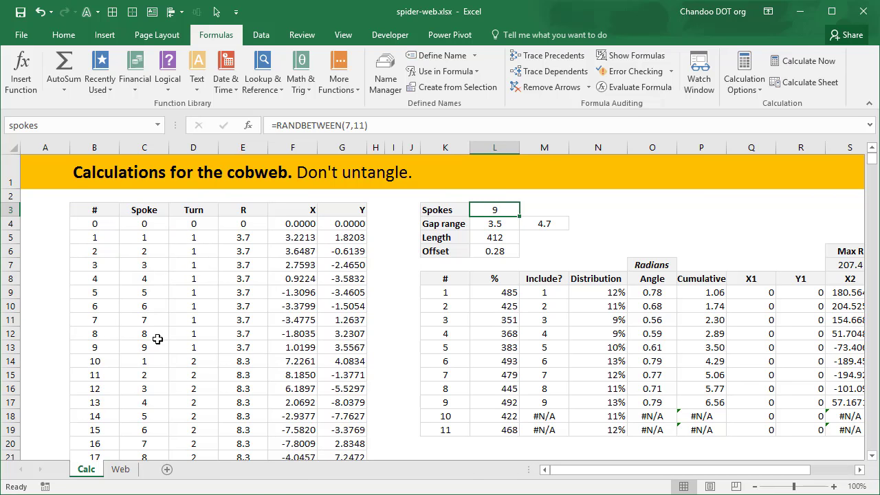
- Check how the MOD formula repeats the spoke numbers down the Spoke column from C5
click(142, 241)
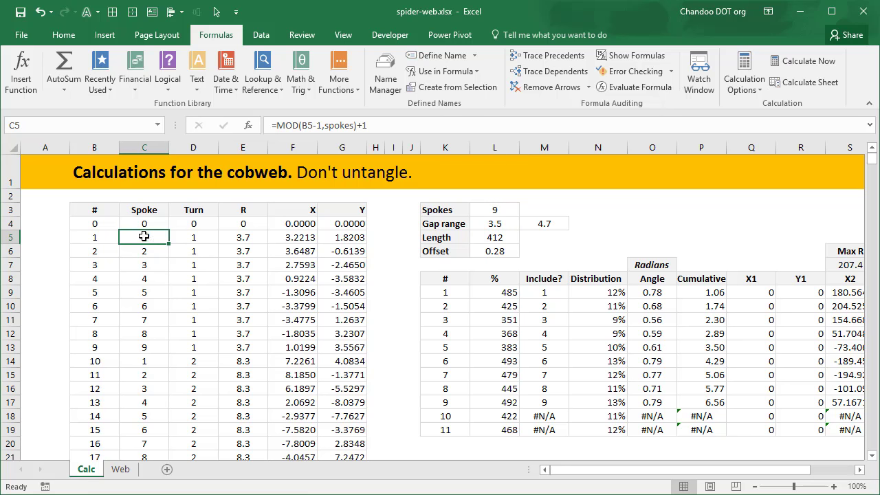
drag(151, 348, 165, 235)
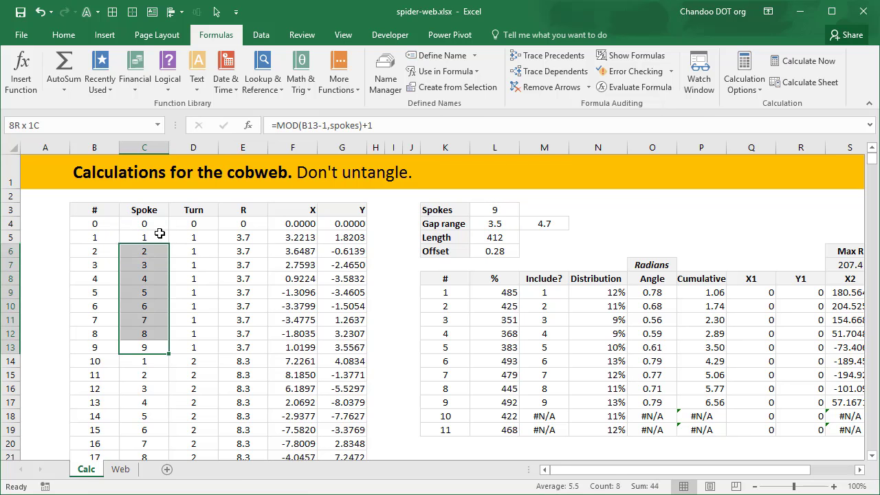
drag(144, 361, 144, 430)
scroll(144, 357, down, 4)
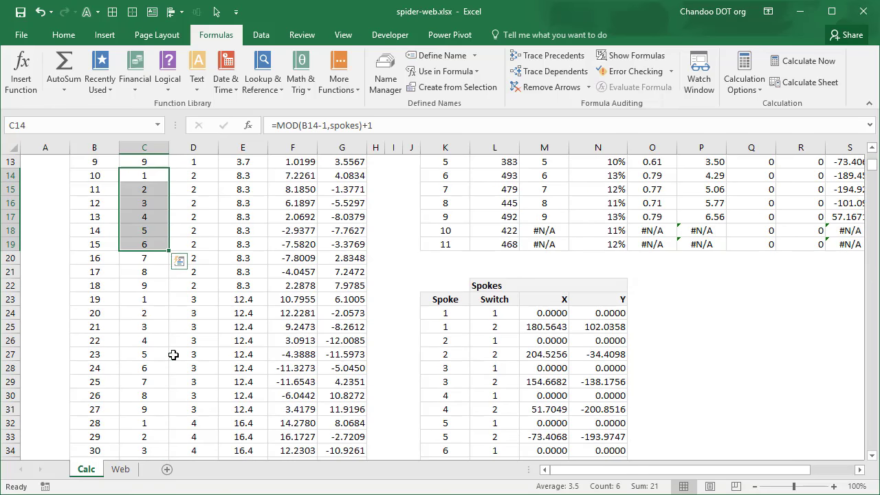
click(144, 303)
scroll(142, 337, down, 17)
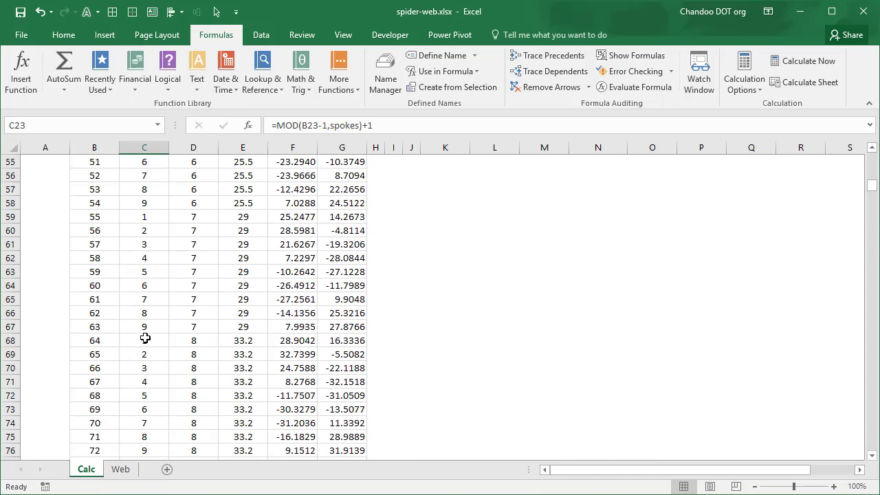
scroll(142, 337, up, 20)
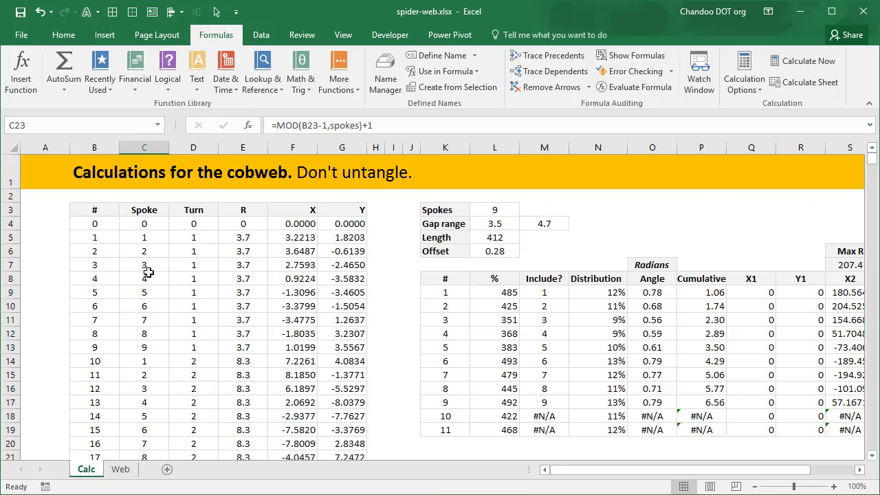
- Examine the Turn formulas in D5 and D14, and compare the Spoke and Turn values in C5:D8
click(202, 239)
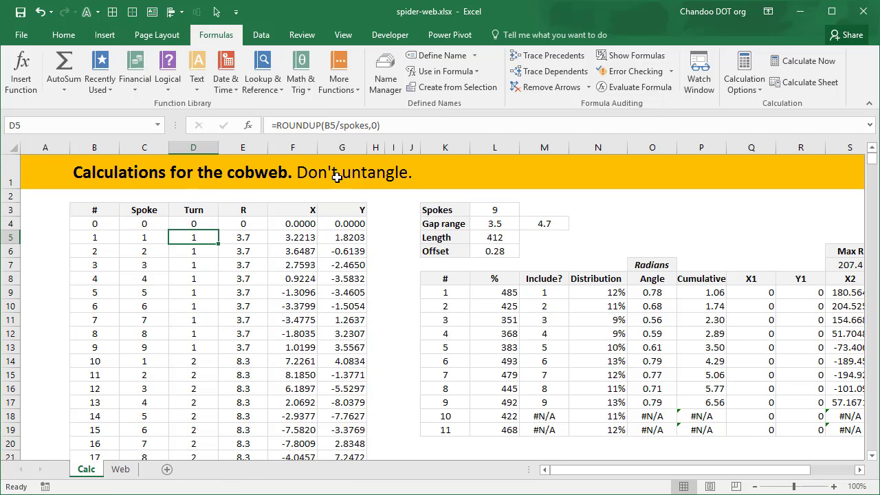
click(194, 373)
click(188, 355)
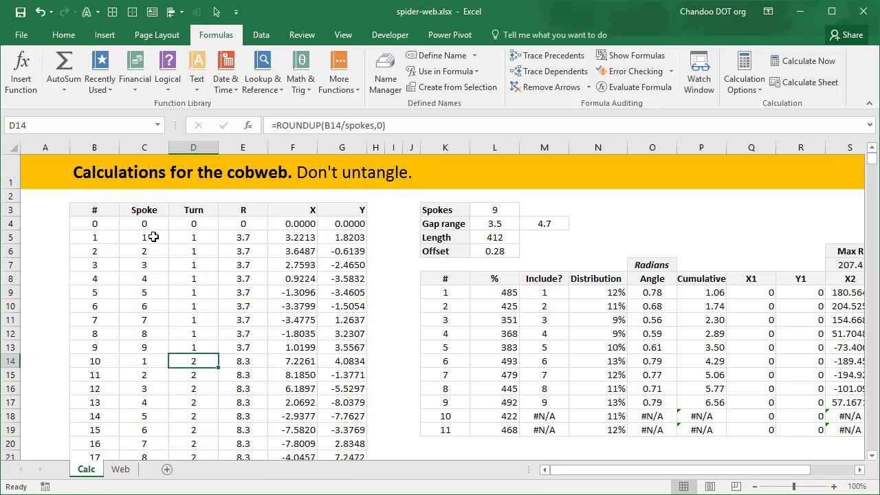
drag(154, 236, 202, 278)
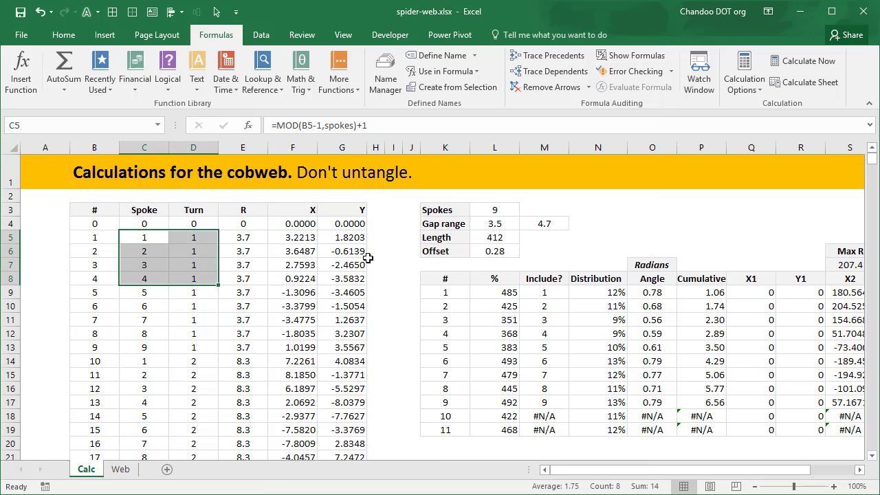
- Examine the R formula in E5 with its Gap range inputs, and relate the radius to the centre of the web chart
click(244, 235)
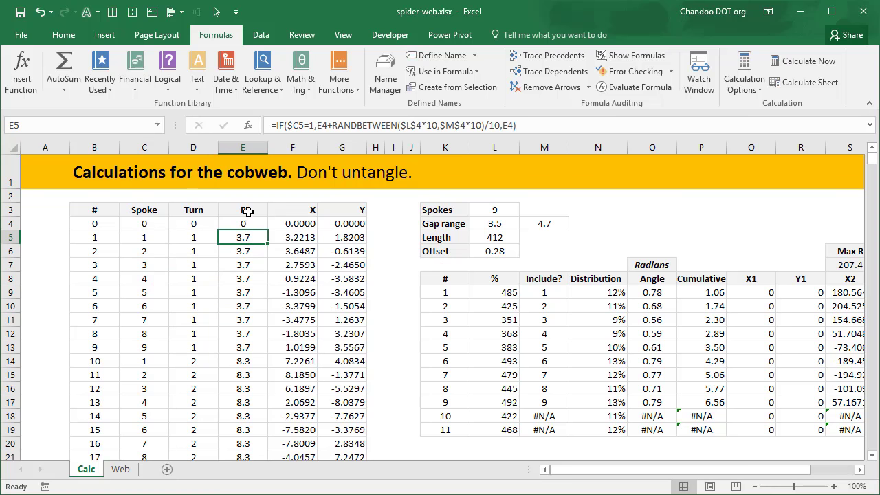
click(121, 469)
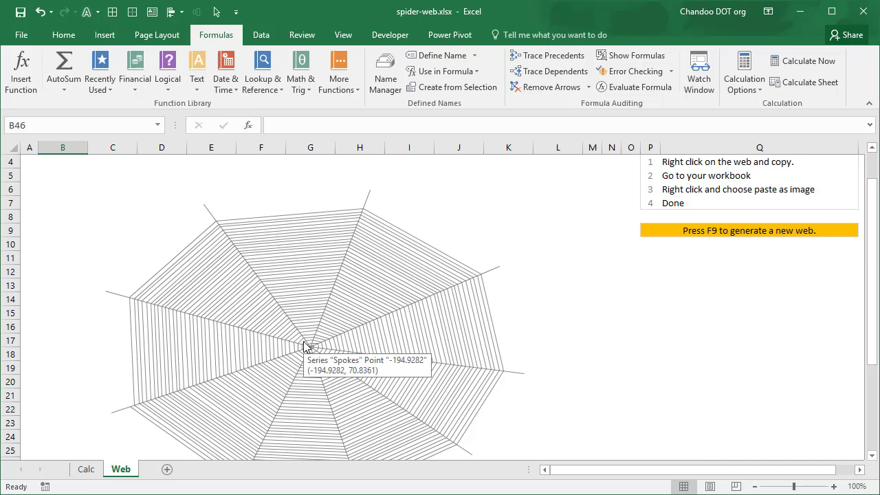
mouse_move(307, 347)
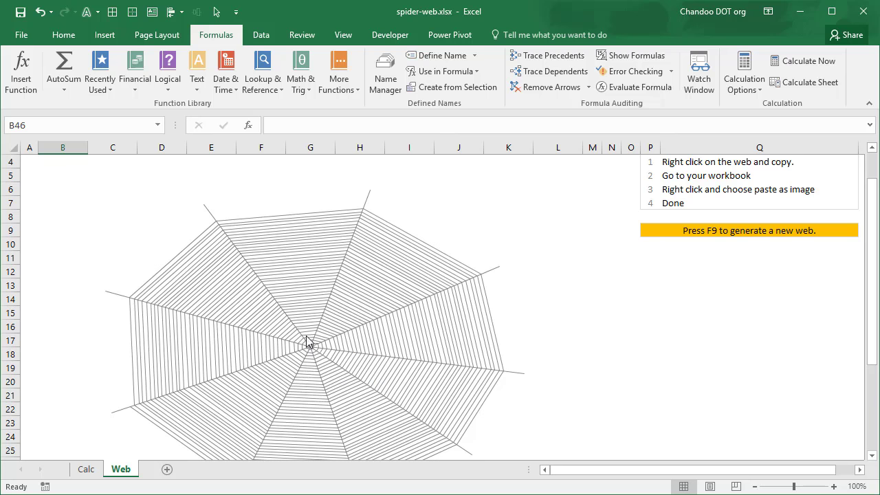
click(87, 470)
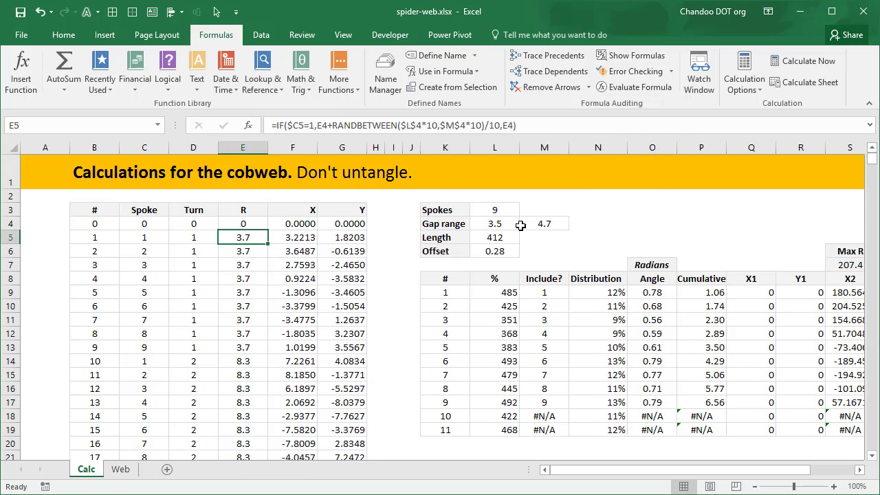
drag(510, 225, 535, 223)
click(244, 236)
key(F2)
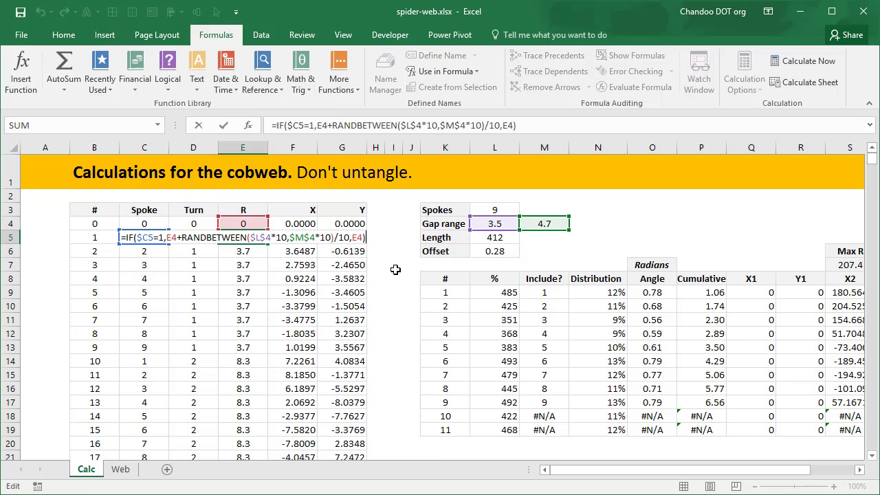
key(Escape)
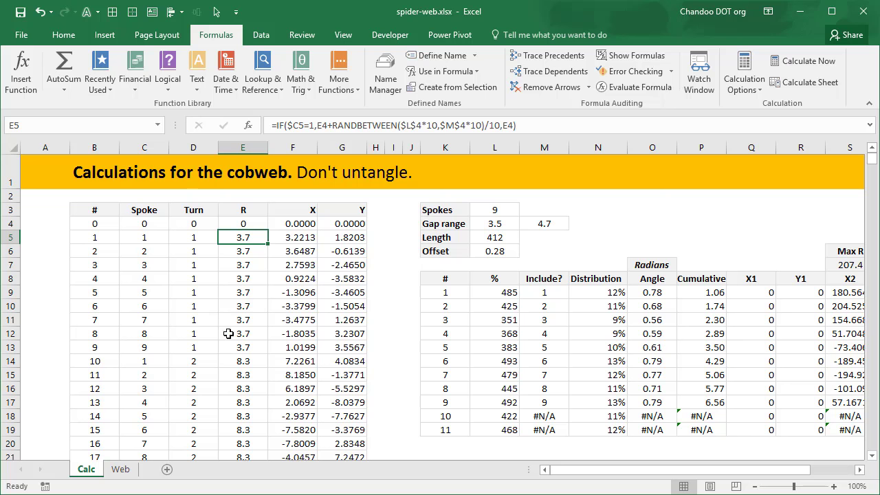
- Compare the R formulas through the first turn in E5:E13 with the start of the second turn in E14
drag(253, 349, 242, 237)
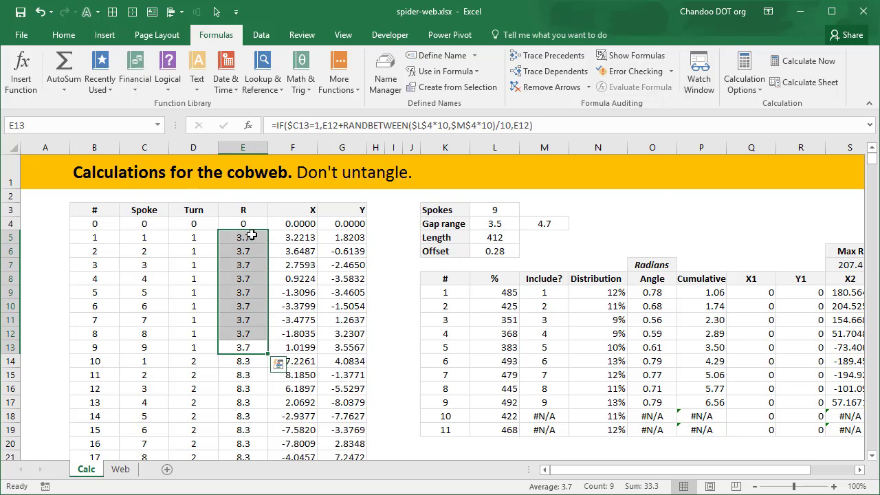
click(242, 237)
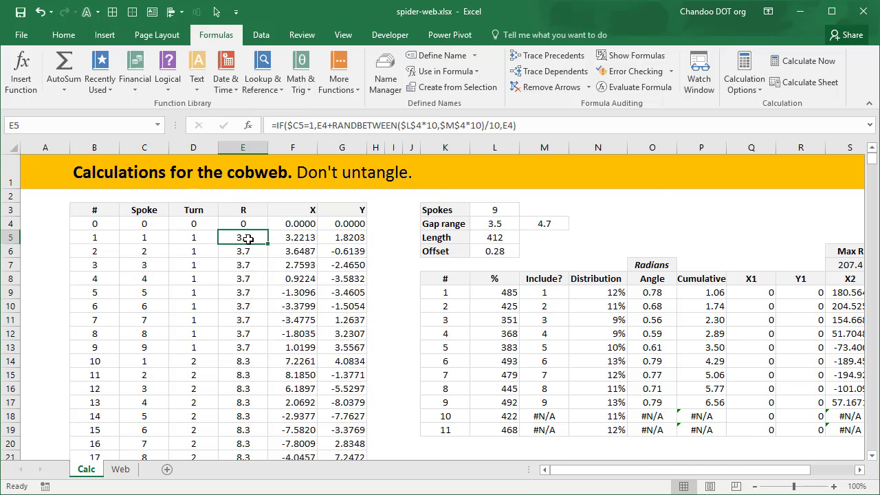
click(249, 252)
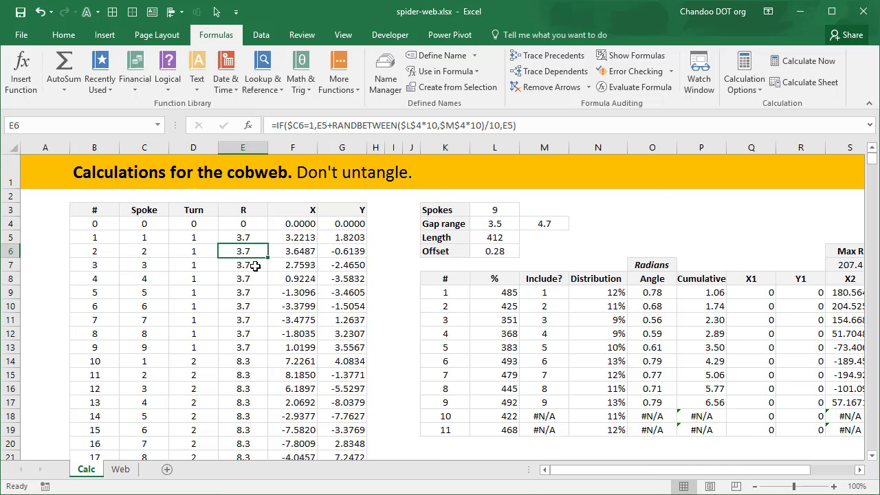
click(255, 266)
click(256, 279)
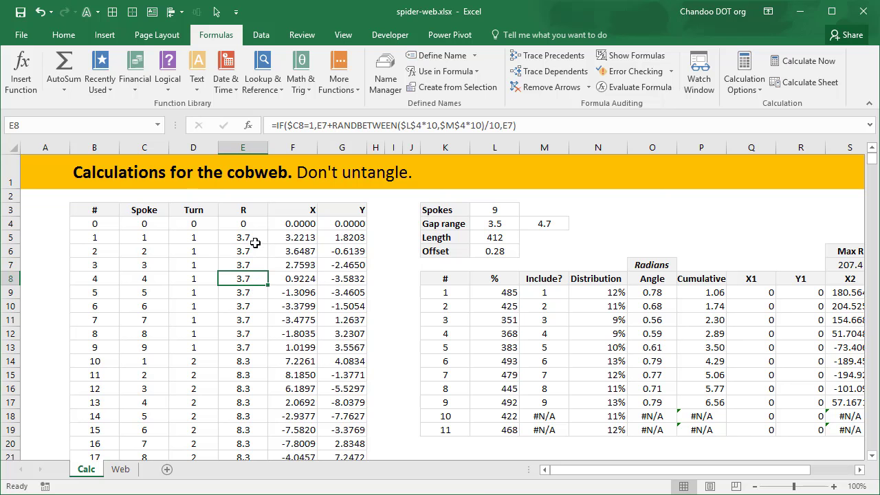
click(254, 364)
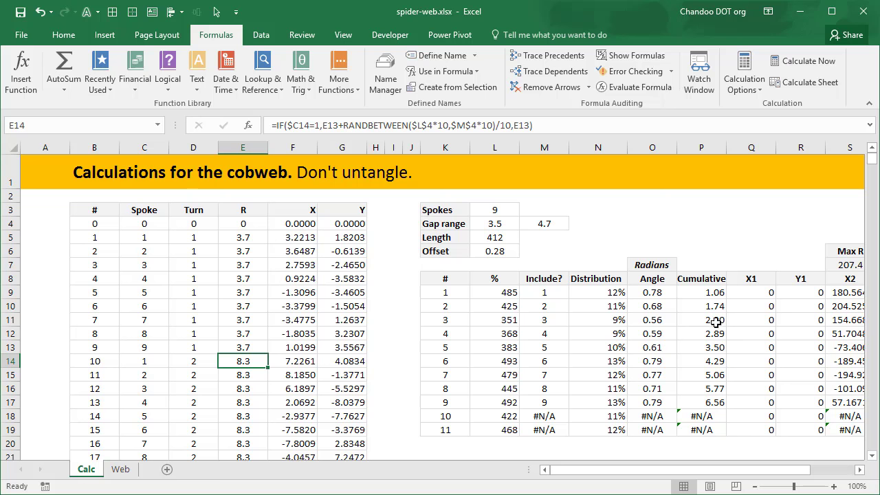
- Examine the X and Y formulas in F5 and G5 with the Cumulative angle in P9, down to the last web point
click(713, 293)
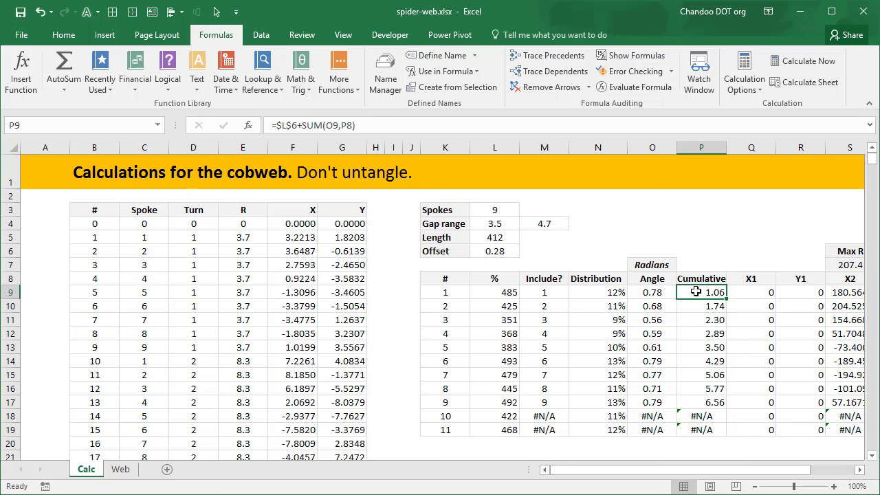
click(237, 238)
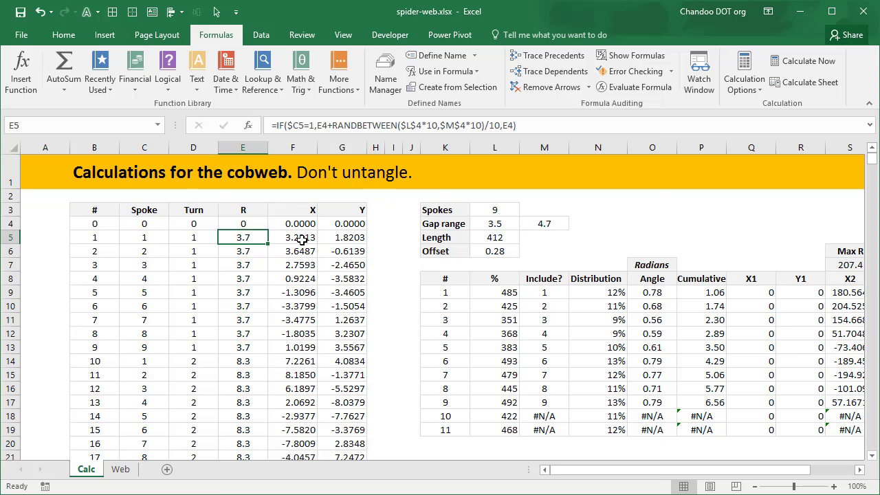
click(303, 238)
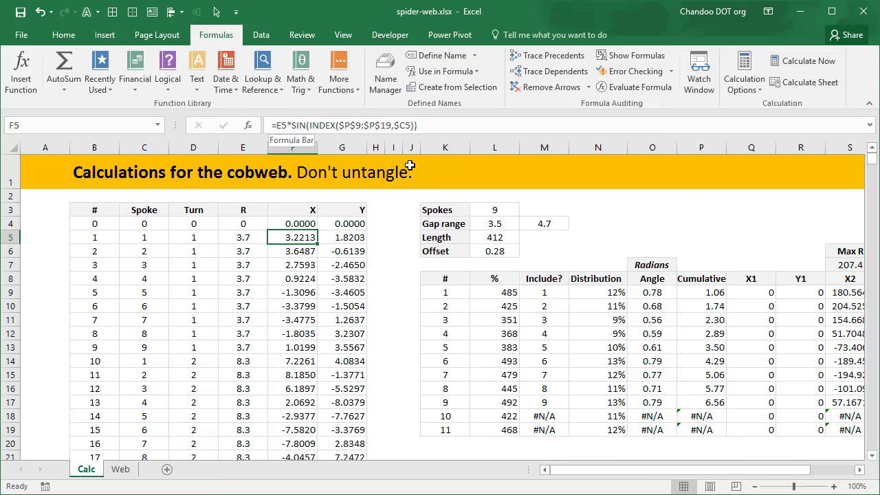
key(Right)
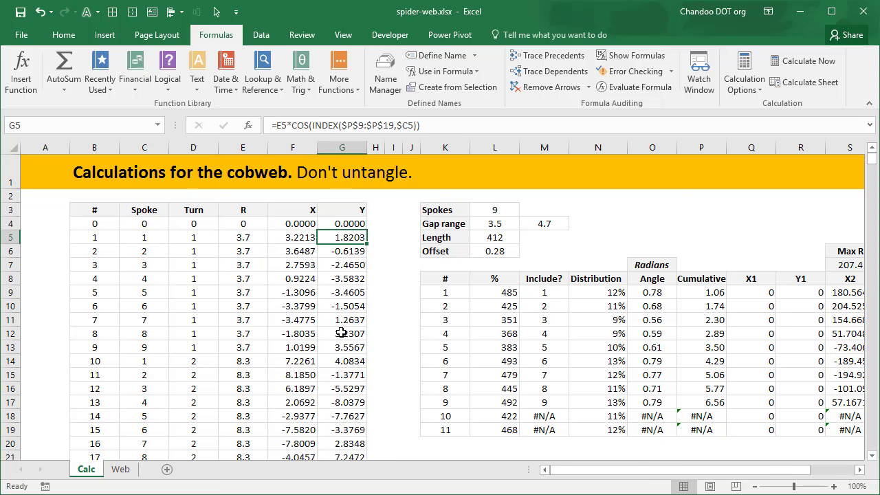
scroll(333, 333, down, 2)
scroll(333, 333, up, 2)
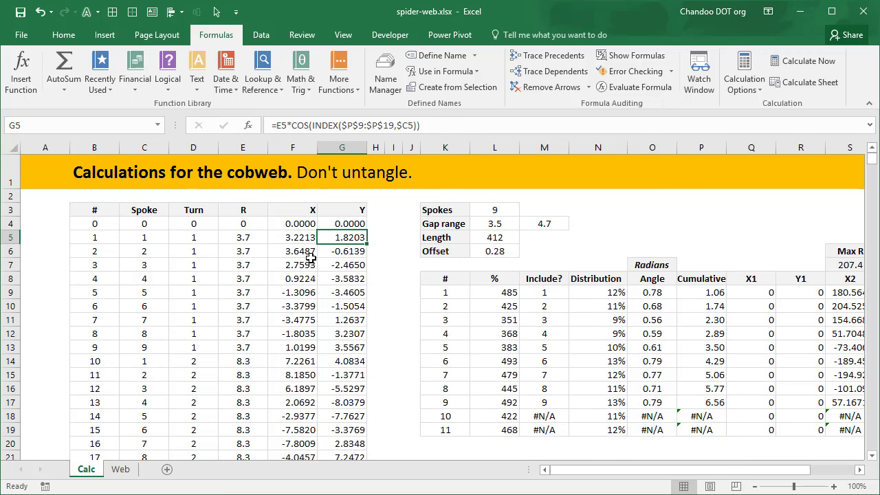
key(ctrl+Down)
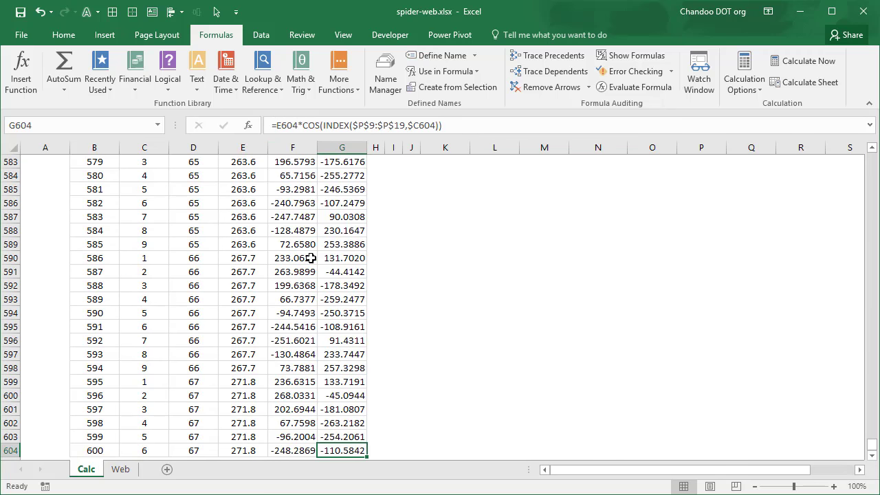
key(ctrl+Up)
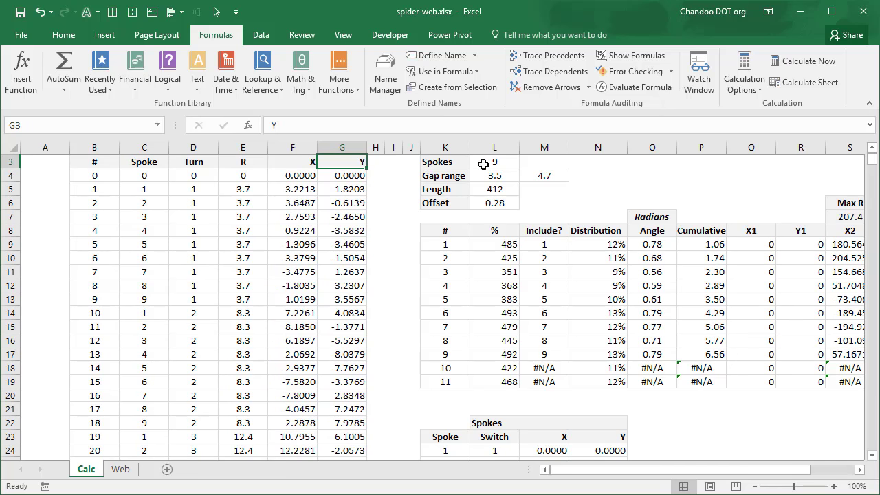
- Examine the Length formula in L5 and the references behind the defined names x.values and y.values
click(502, 190)
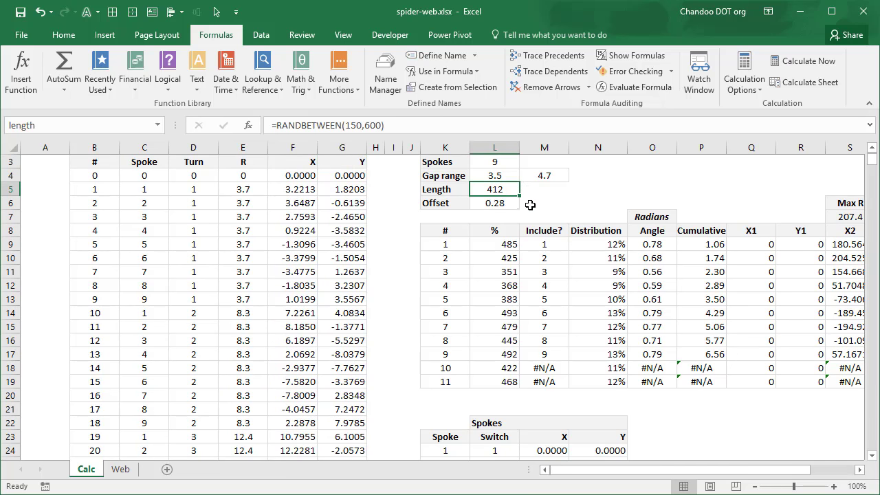
click(383, 77)
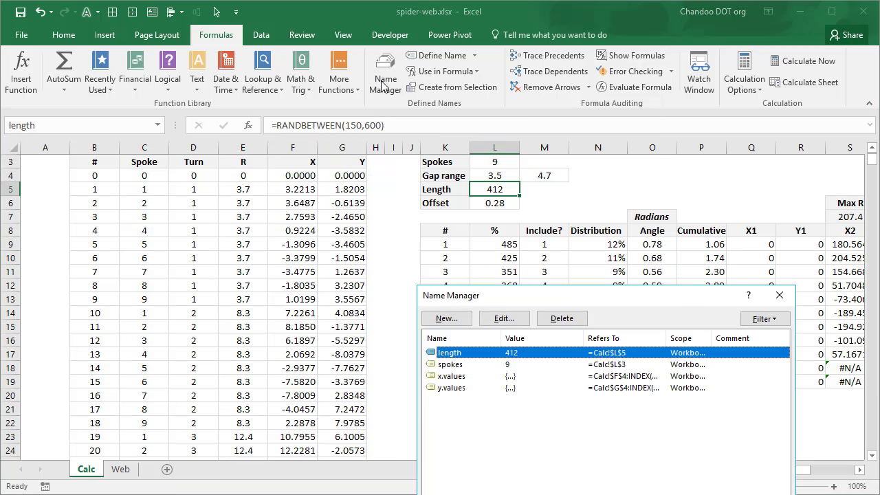
drag(509, 295, 459, 90)
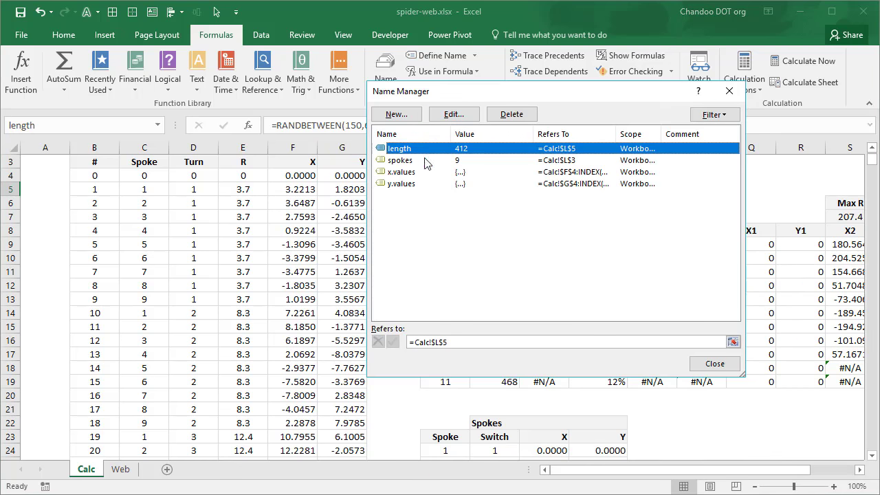
click(404, 172)
click(403, 184)
click(411, 173)
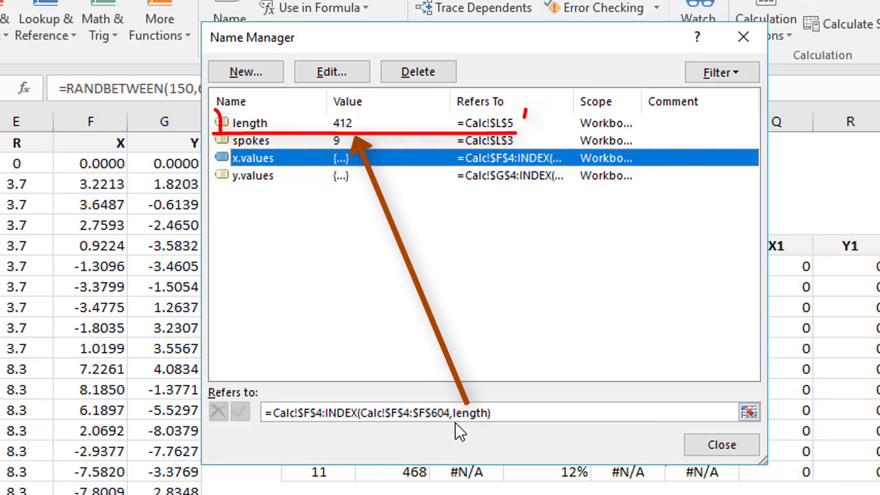
click(252, 177)
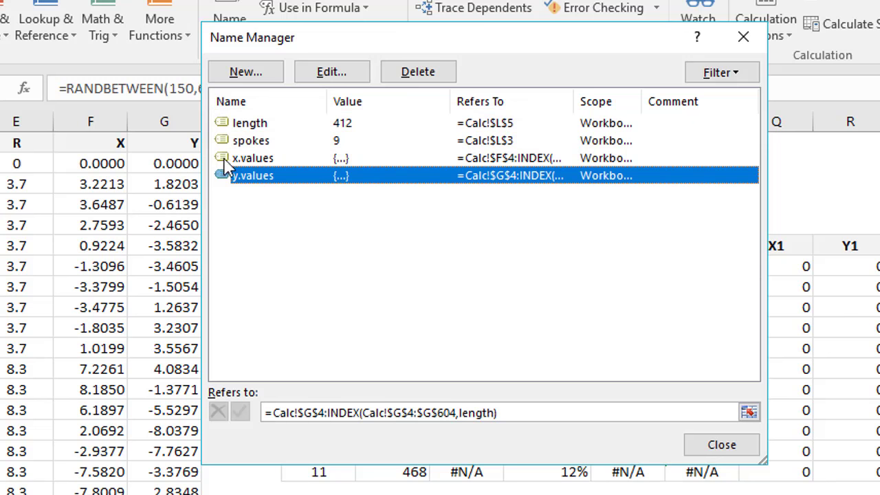
click(258, 159)
click(263, 178)
click(729, 445)
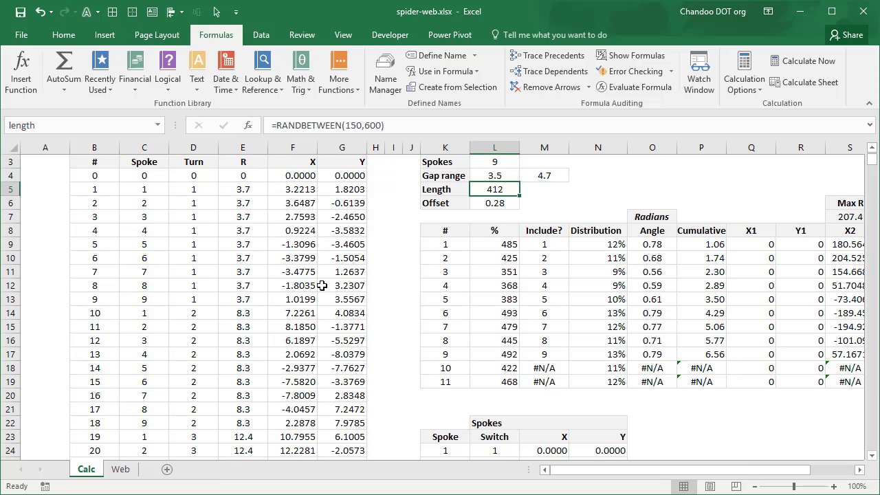
- Inspect the X and Y value references of the Web series in the web chart's data source, leaving them unedited
click(120, 469)
right_click(242, 202)
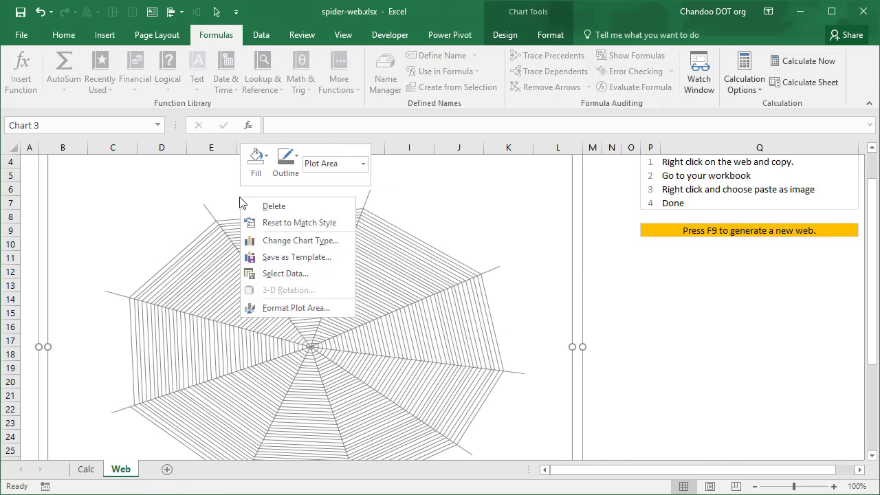
click(300, 273)
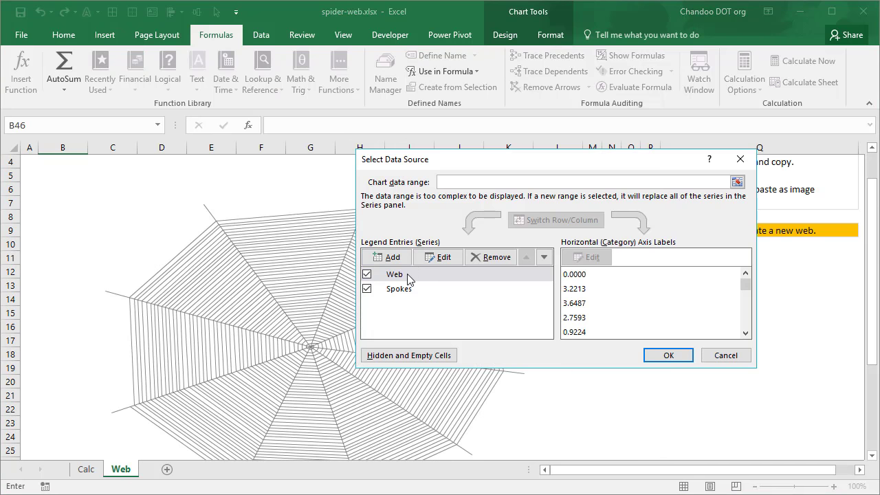
click(407, 273)
click(436, 257)
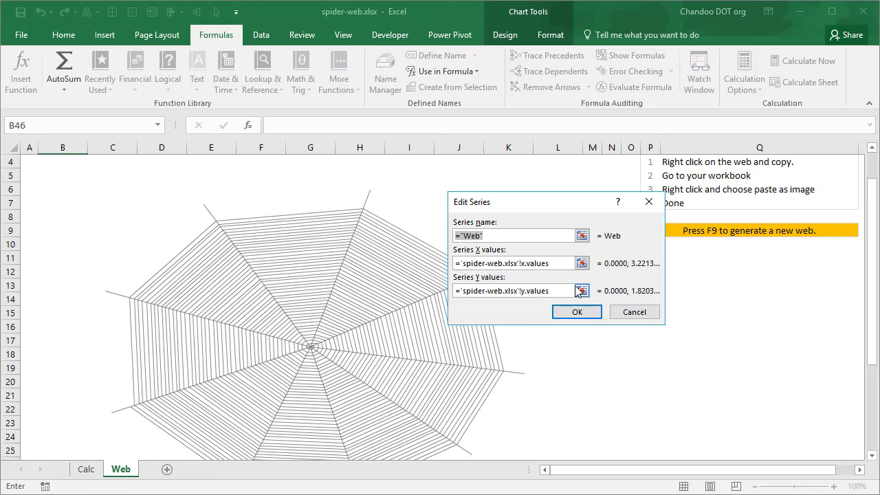
click(634, 312)
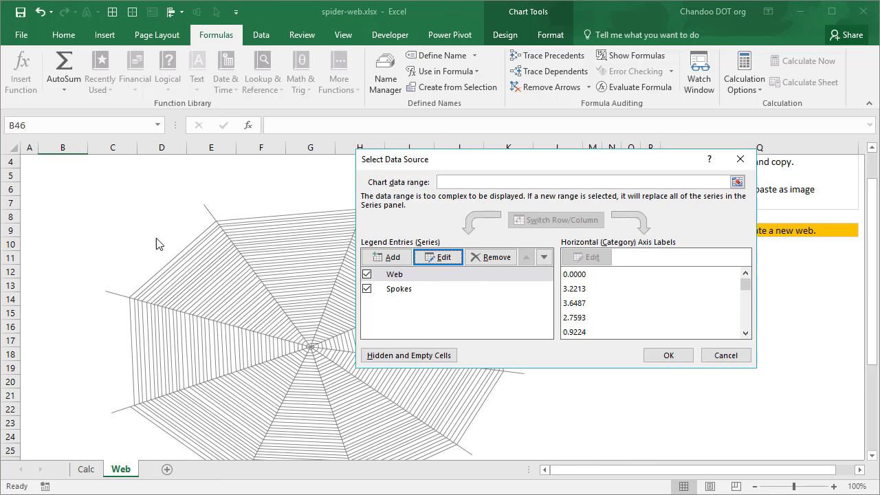
click(726, 356)
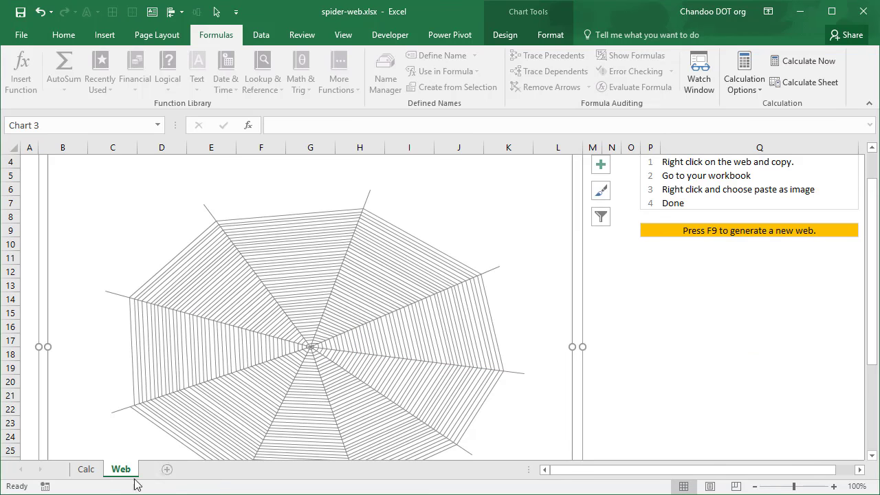
- Examine the X1 start coordinate in Q9 of the spoke table and compare it with the spokes' centre on the web chart
click(86, 470)
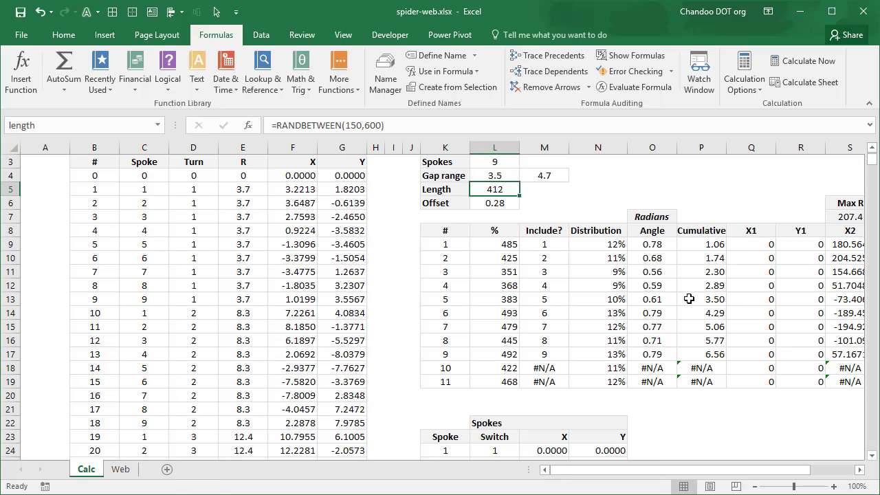
scroll(688, 300, down, 1)
drag(694, 471, 739, 471)
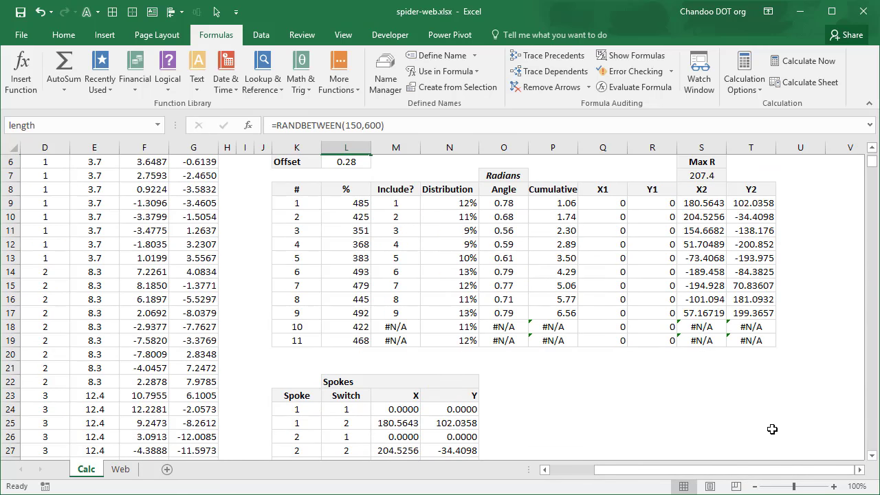
scroll(759, 410, up, 2)
click(615, 294)
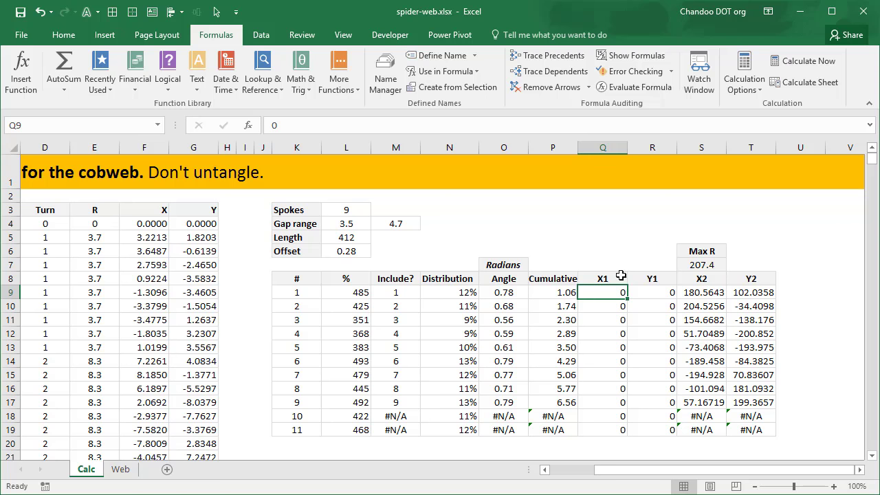
click(118, 470)
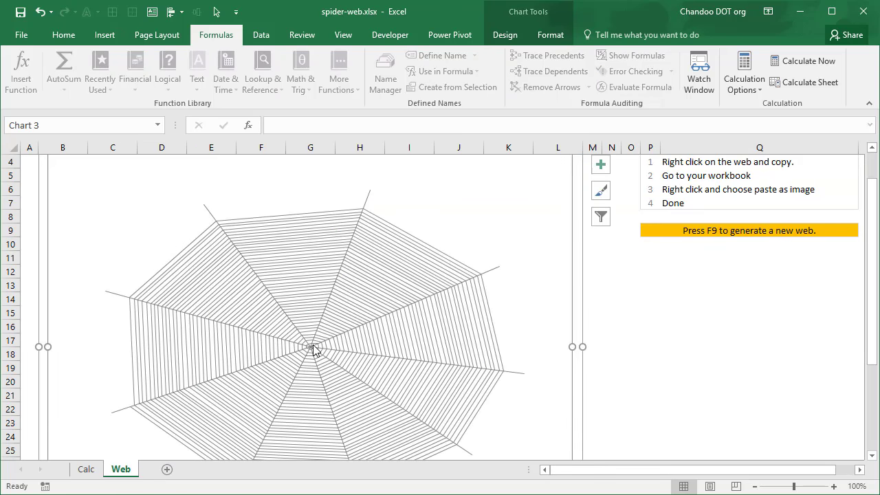
mouse_move(365, 209)
- Examine the Max R formula in S7 of the Calc sheet and the ranges it refers to, leaving it unedited
click(86, 469)
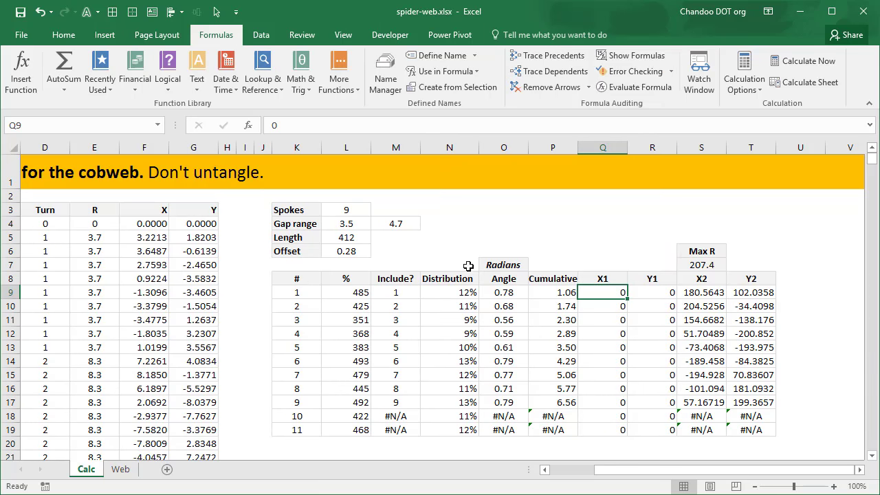
click(690, 265)
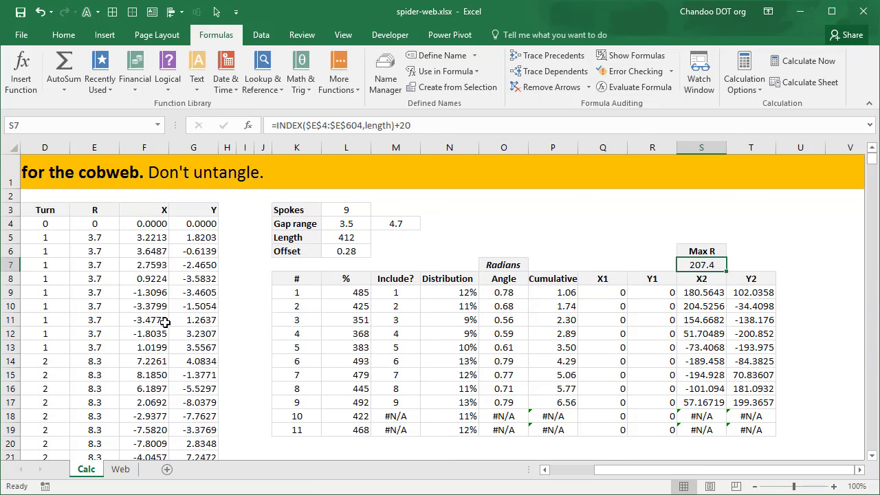
key(F2)
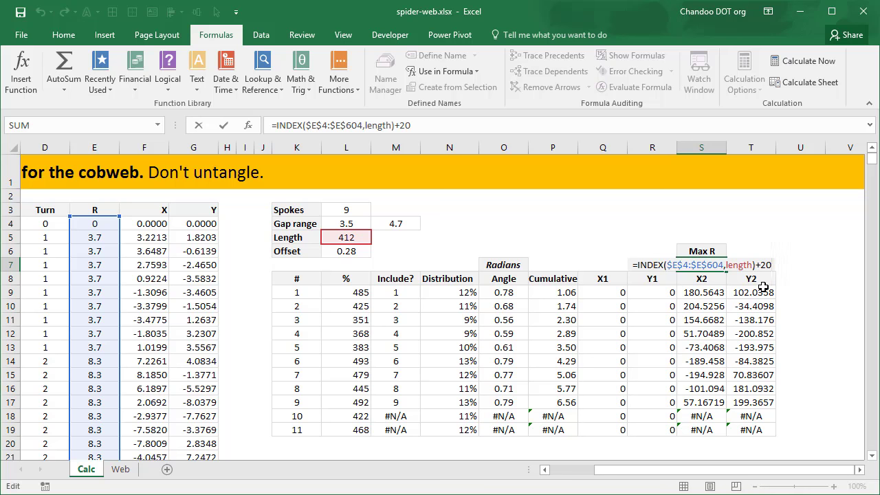
key(Return)
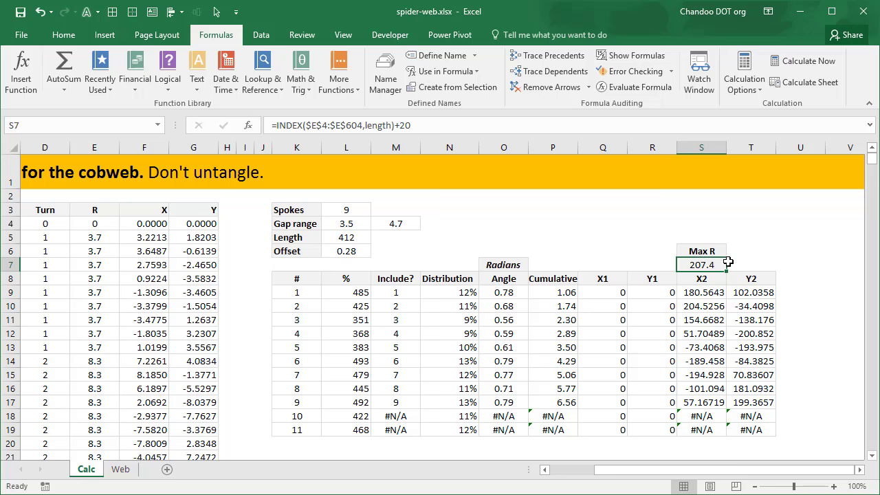
- Examine the X2 spoke end formula in S9 and compare it with the web point formulas in F5:G9
click(704, 293)
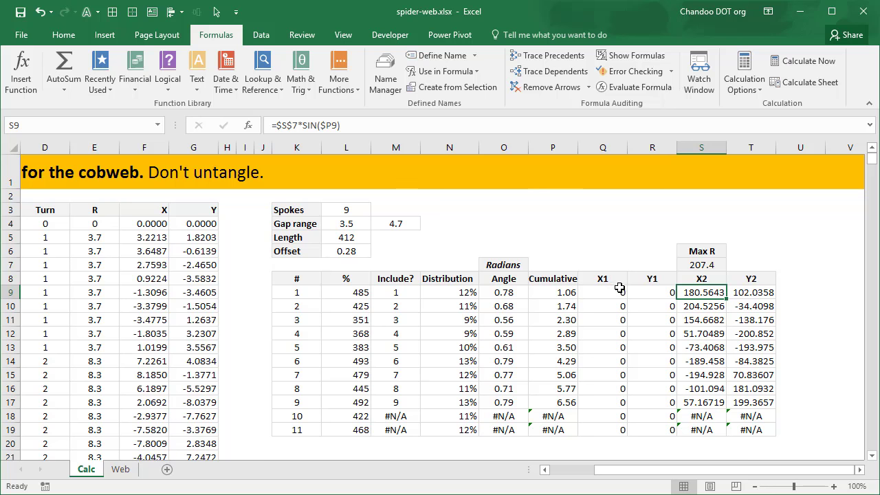
drag(164, 238, 207, 292)
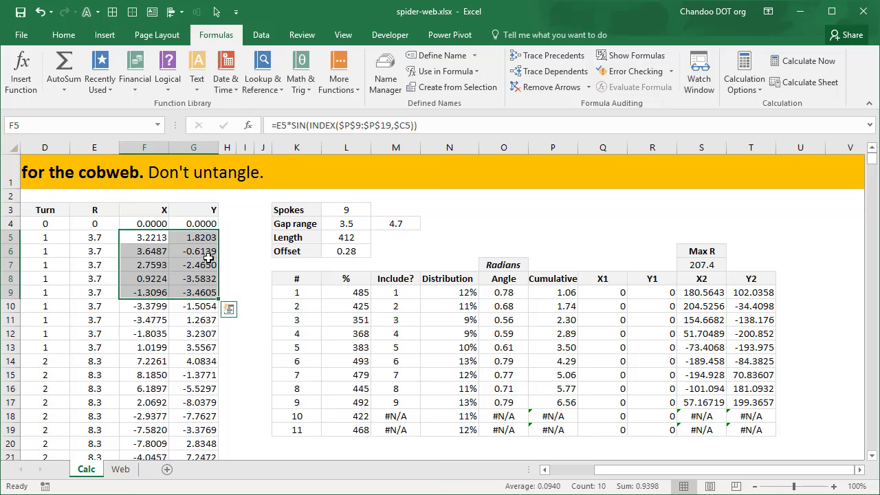
click(717, 297)
scroll(708, 330, down, 2)
scroll(677, 294, up, 2)
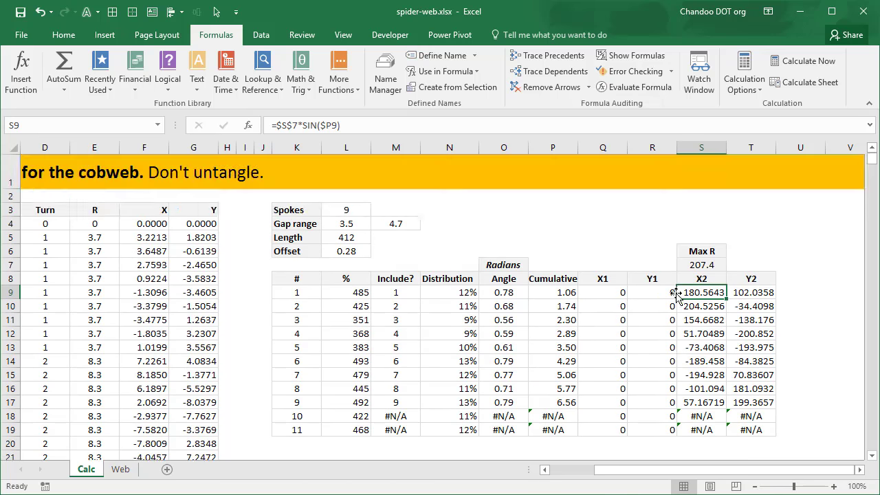
- Examine the spoke start and end coordinates in Q8:T19, checking X1, Y1, X2 and Y2 of the first spoke
scroll(677, 296, down, 1)
drag(598, 217, 743, 368)
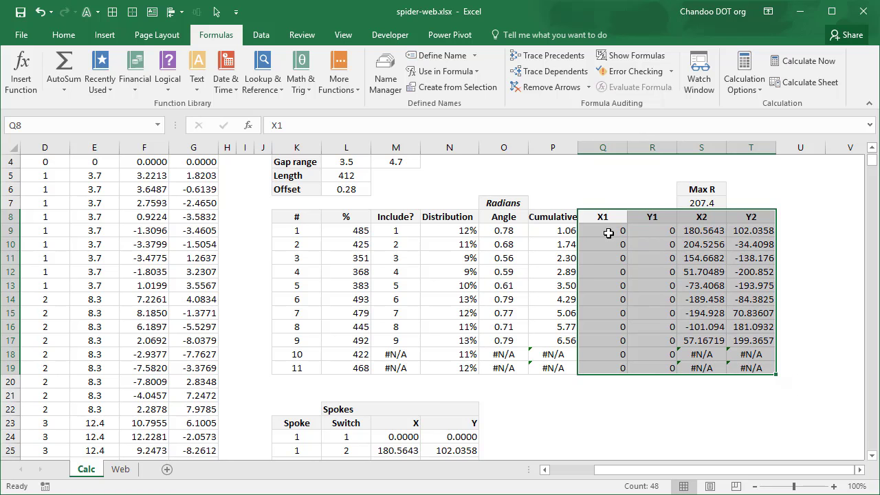
click(609, 233)
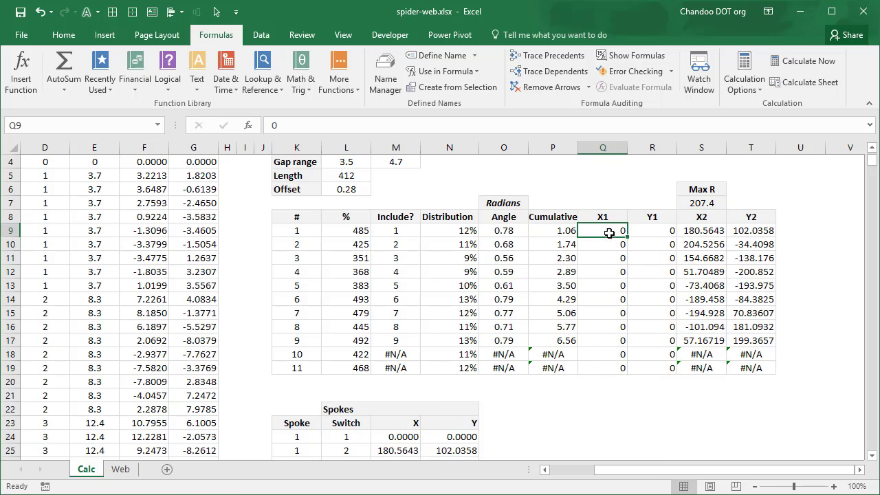
click(657, 229)
click(610, 232)
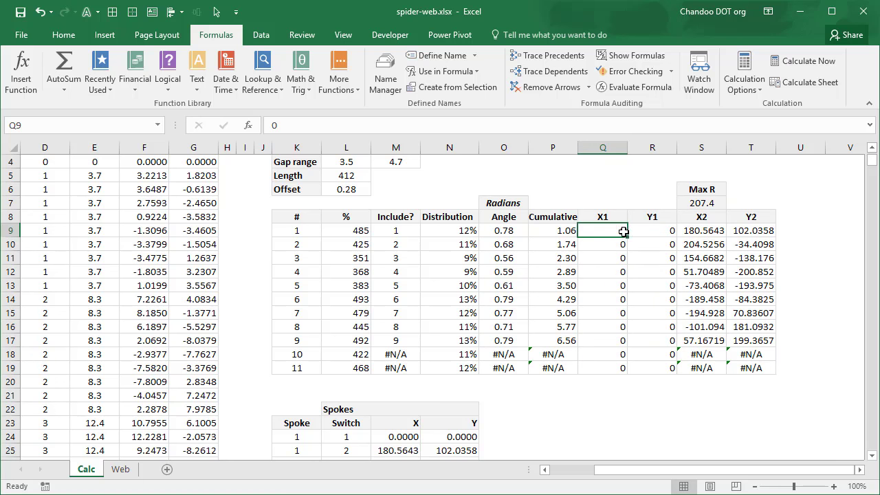
click(705, 231)
click(667, 232)
click(755, 231)
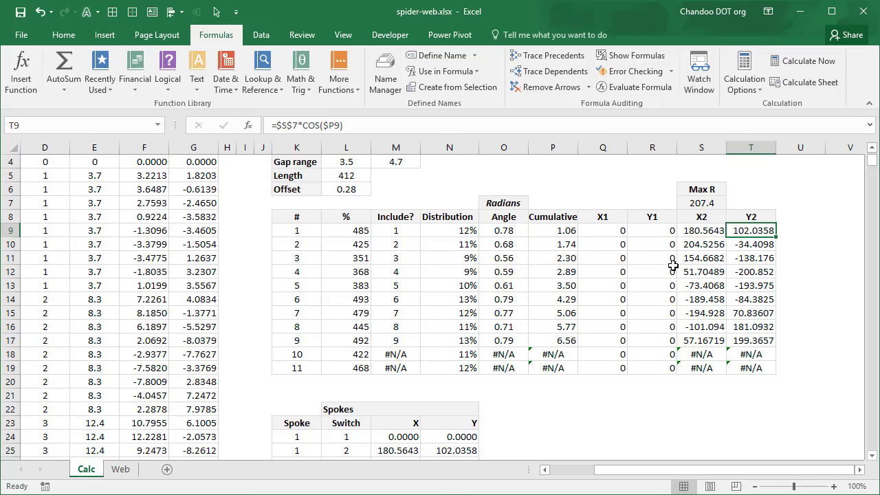
- Compare the spoke coordinate table with the Spokes list from row 22 down, including its Spoke, Switch, X and Y columns
scroll(673, 271, down, 2)
scroll(671, 270, up, 2)
scroll(660, 273, down, 7)
scroll(660, 276, up, 1)
scroll(659, 276, up, 6)
scroll(530, 350, down, 5)
scroll(383, 221, down, 1)
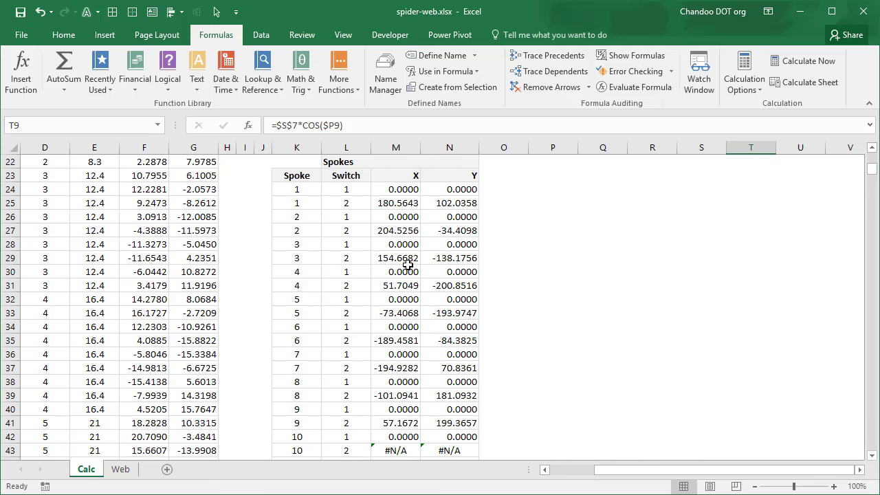
scroll(403, 232, down, 2)
scroll(403, 232, up, 2)
- Inspect the X and Y value references of the Spokes series in the web chart's data source, leaving them unedited
click(120, 470)
click(84, 471)
click(121, 470)
right_click(255, 213)
click(316, 281)
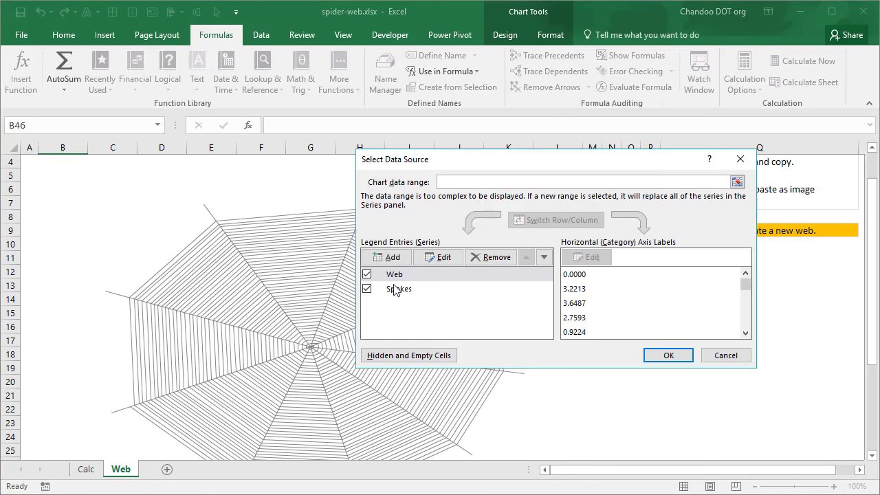
click(393, 288)
click(439, 257)
click(541, 262)
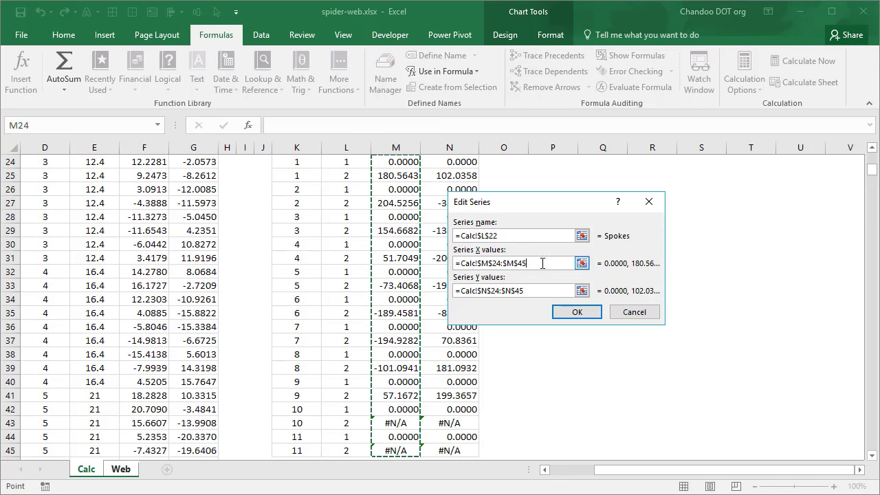
click(538, 290)
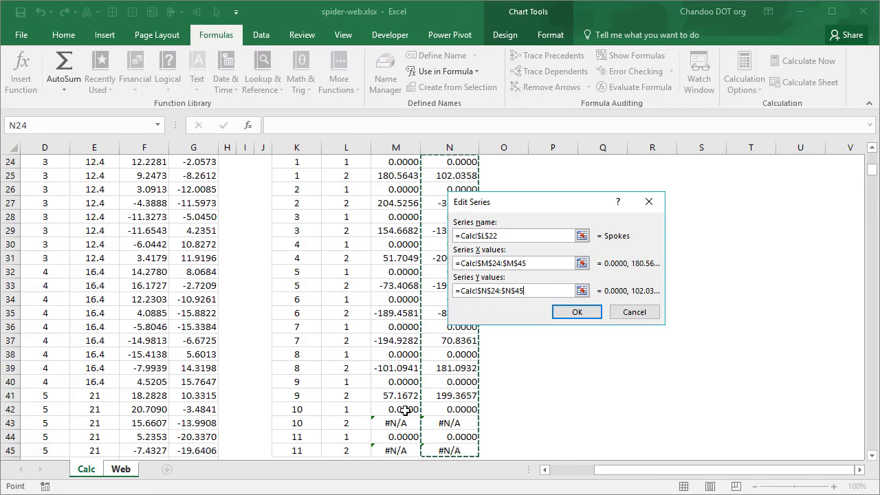
click(633, 313)
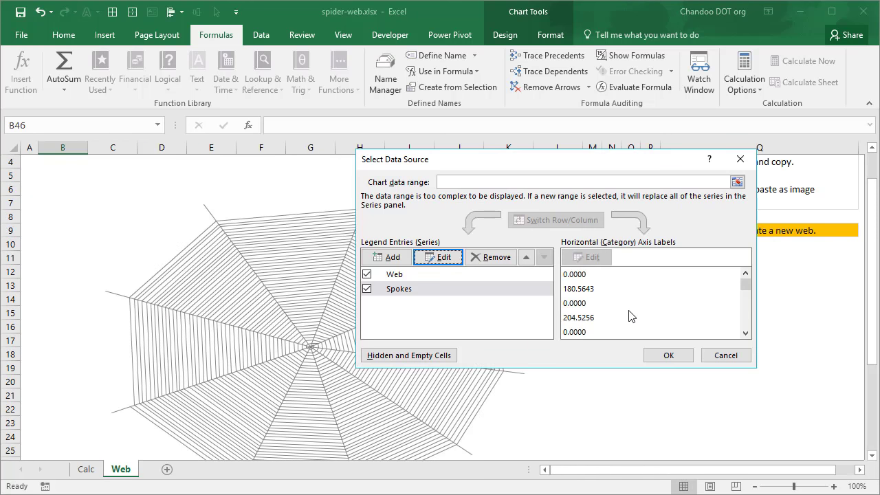
click(725, 358)
click(719, 350)
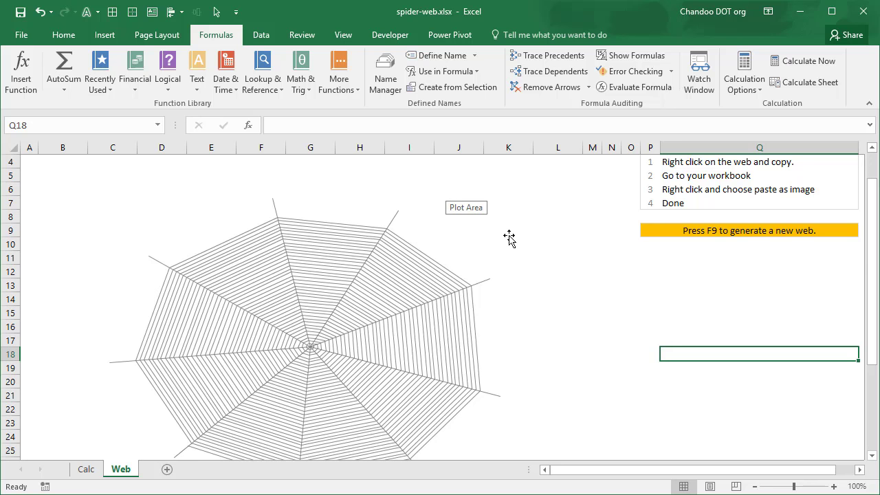
- Collapse the ribbon and deselect the web chart on the Web sheet
click(525, 202)
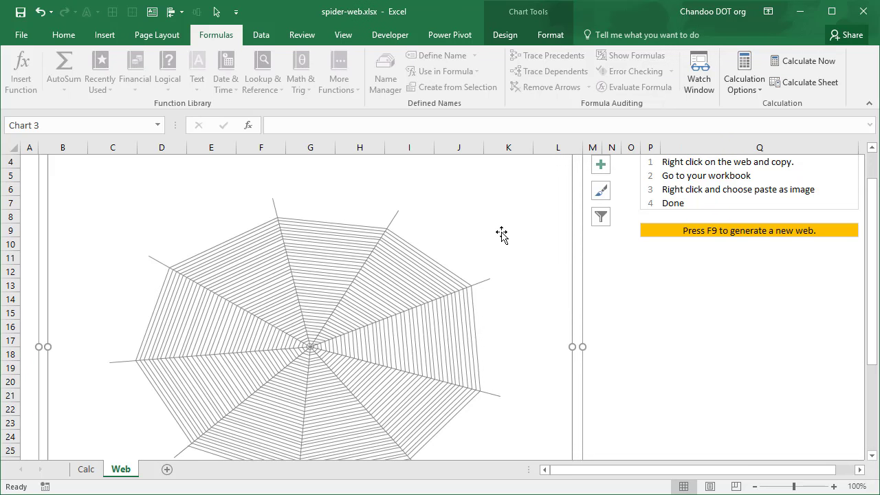
double_click(226, 35)
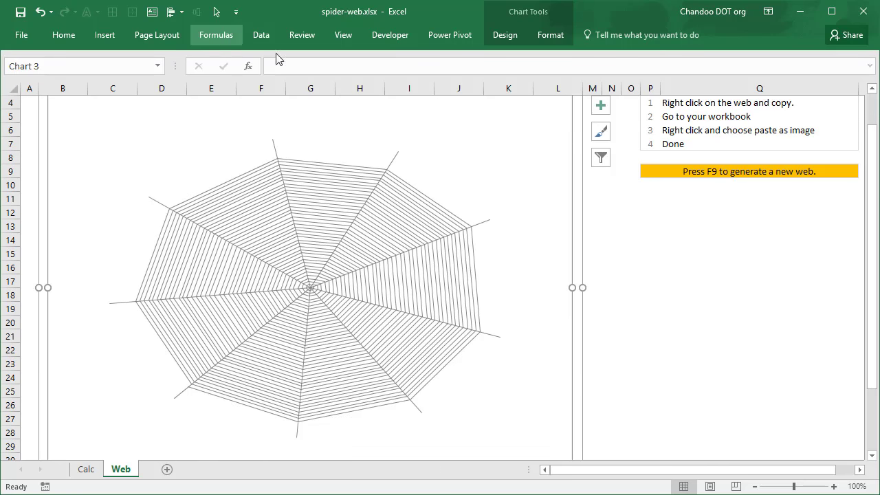
click(664, 244)
scroll(647, 227, up, 1)
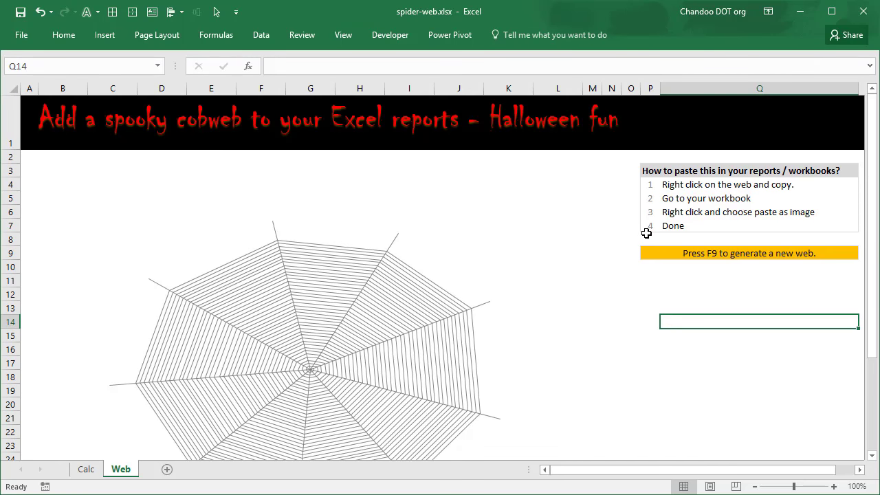
click(649, 273)
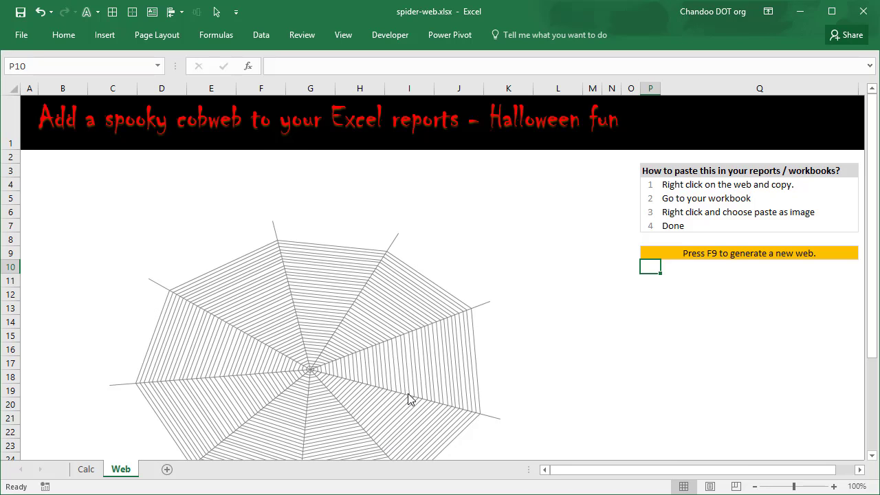
- Turn on Smoothed line for the Web series of the web chart
mouse_move(417, 403)
mouse_move(394, 262)
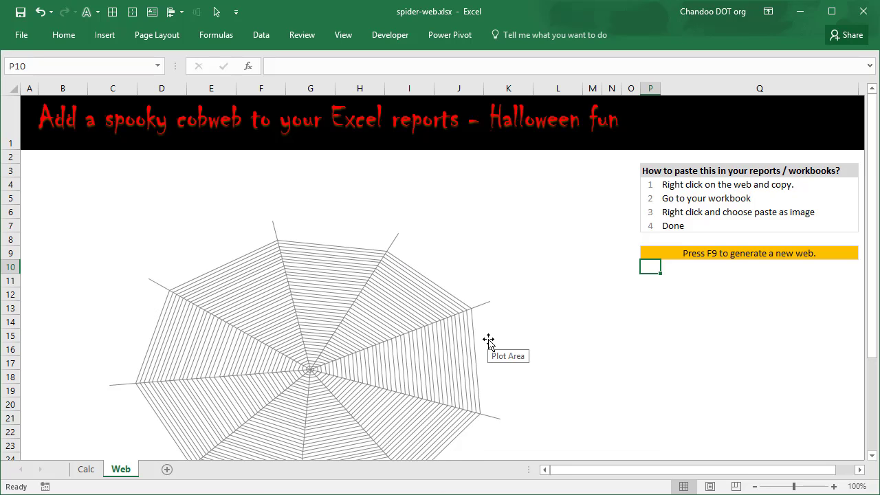
click(433, 290)
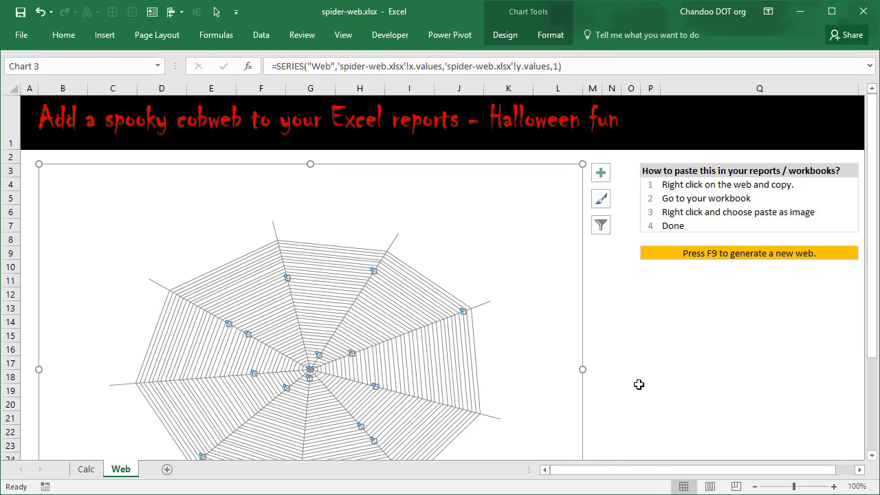
key(ctrl+1)
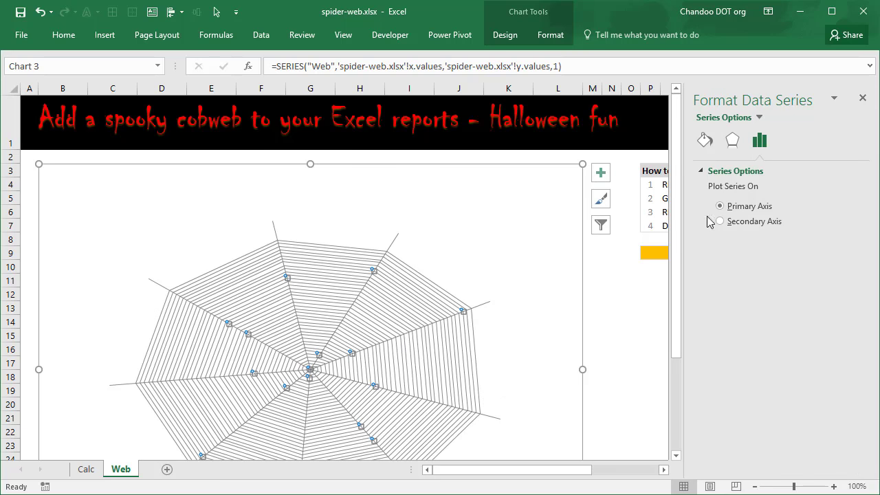
click(706, 143)
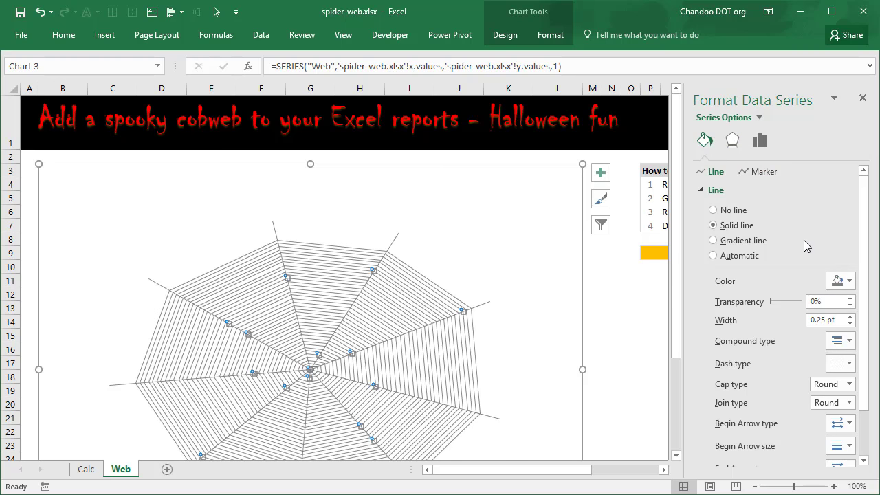
scroll(801, 241, down, 2)
click(733, 457)
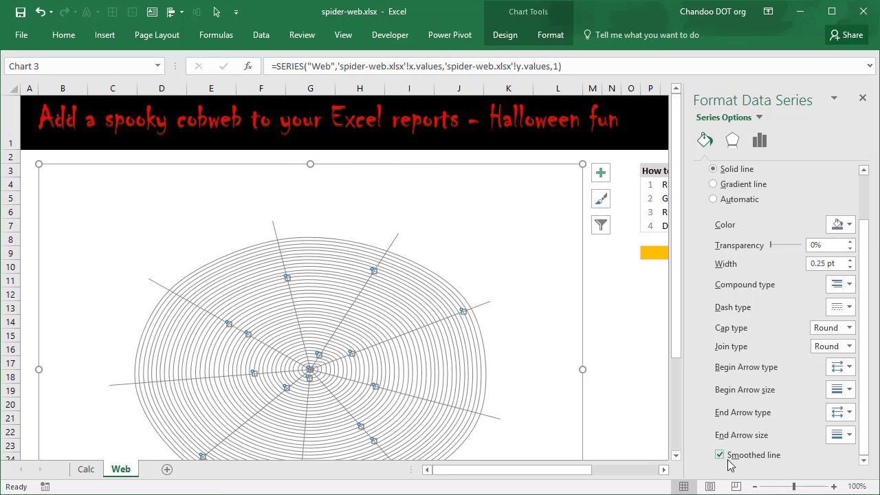
- Turn off Smoothed line for the Web series, close its formatting options and deselect the chart
click(720, 455)
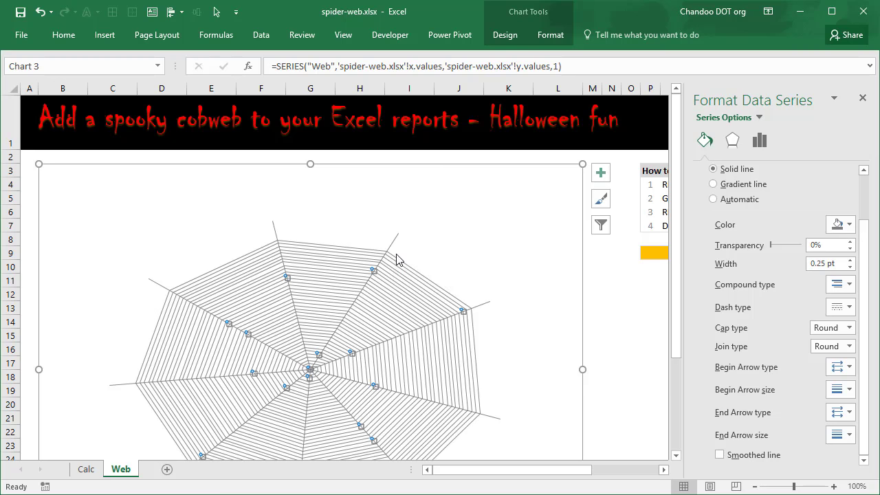
click(863, 97)
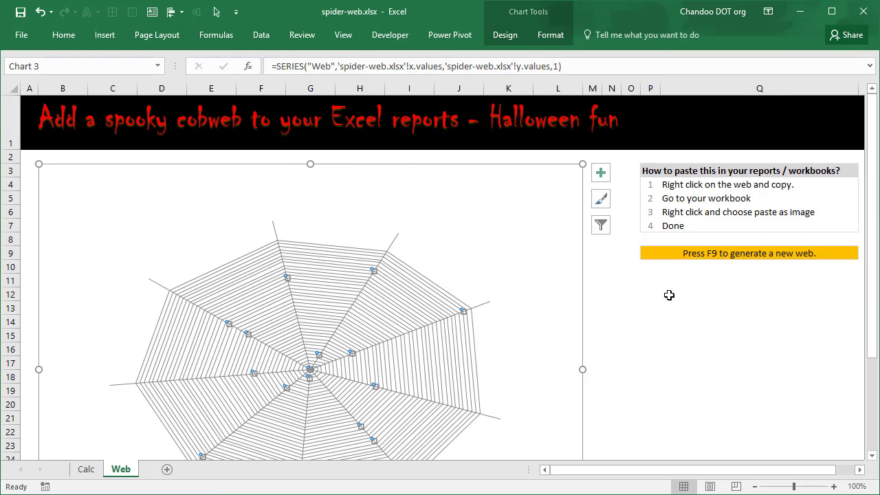
click(669, 283)
click(646, 277)
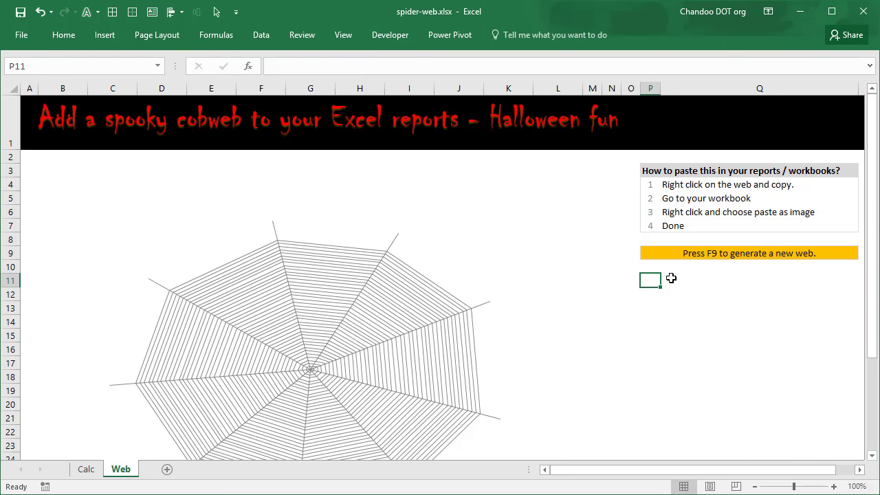